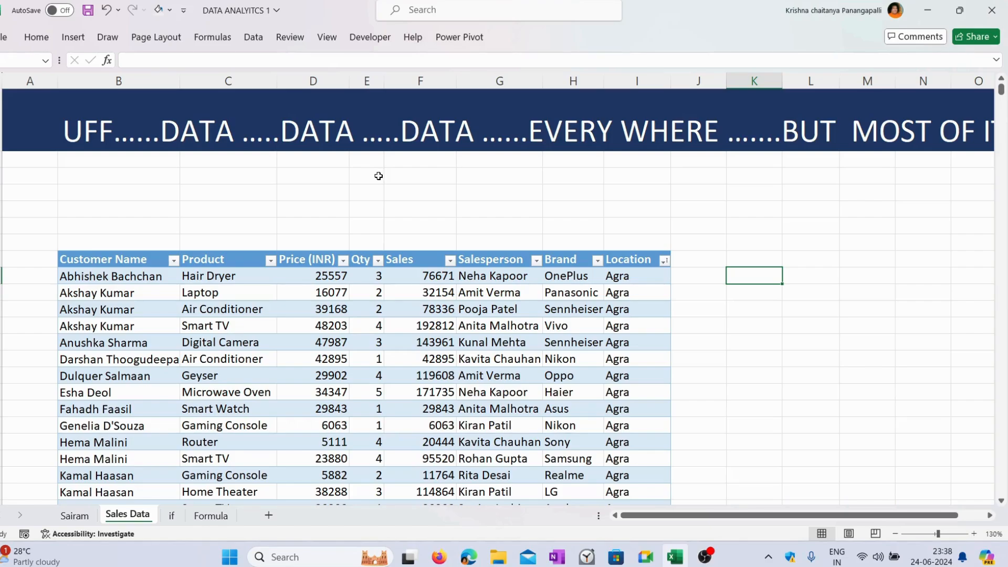
- Look through the brands in the Brand column's filter list, leaving all of them selected
{"action": "left_click", "coordinate": [598, 262]}
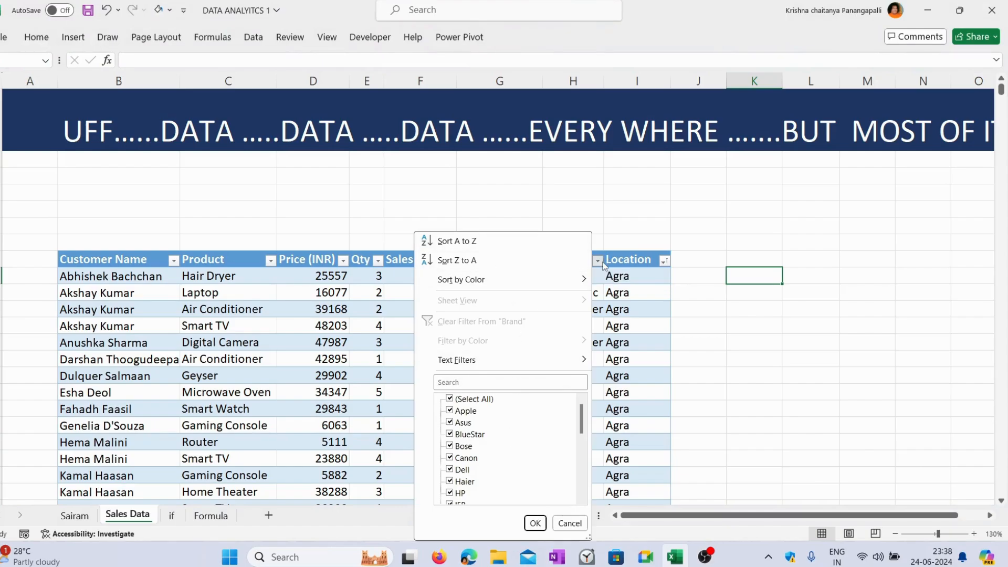
{"action": "scroll", "coordinate": [481, 443], "scroll_direction": "down", "scroll_amount": 1}
{"action": "left_click", "coordinate": [473, 383]}
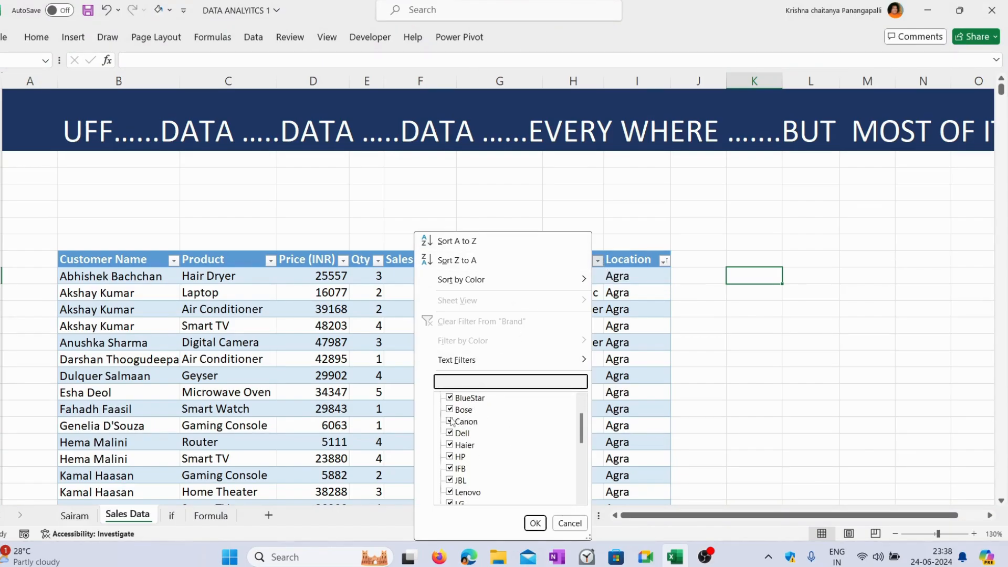
{"action": "left_click", "coordinate": [545, 523]}
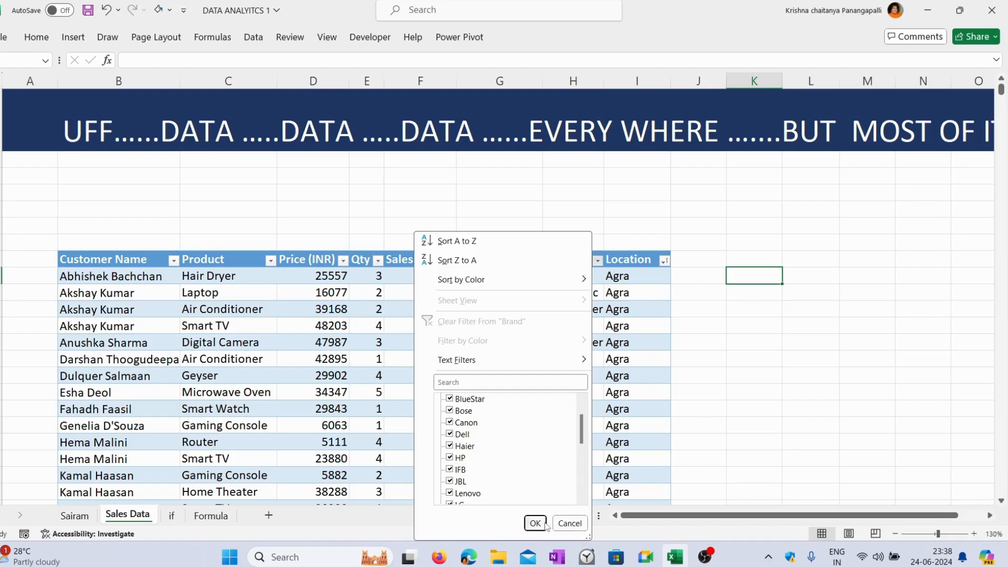
{"action": "left_click", "coordinate": [545, 523]}
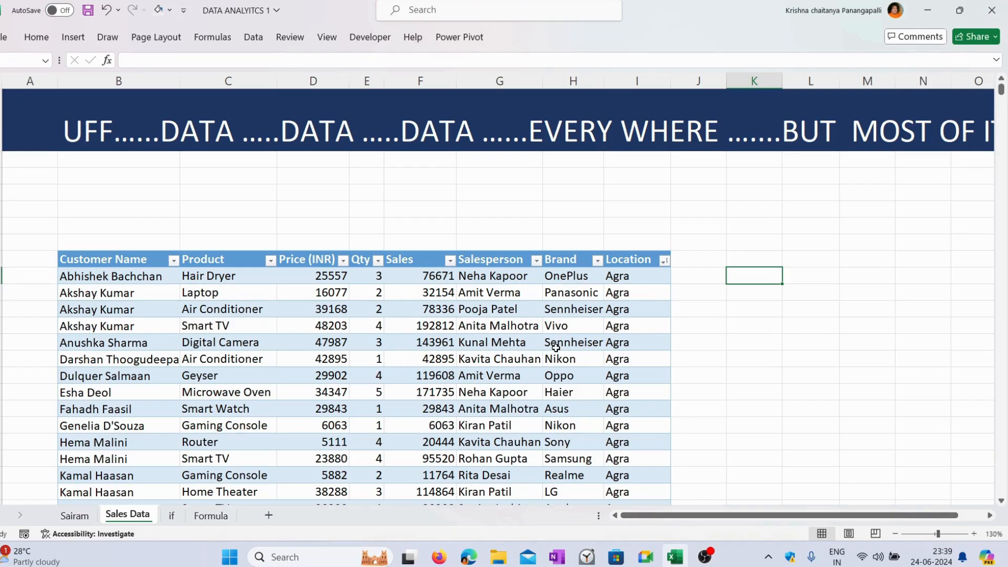
{"action": "left_click", "coordinate": [505, 193]}
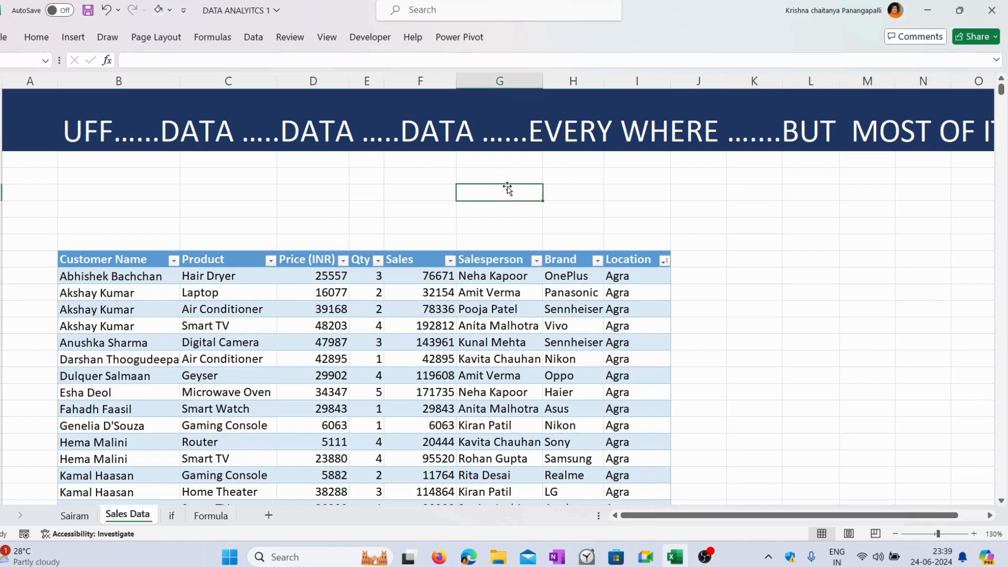
{"action": "left_click", "coordinate": [402, 338]}
{"action": "left_click", "coordinate": [509, 342]}
{"action": "left_click", "coordinate": [203, 339]}
{"action": "left_click", "coordinate": [461, 408]}
- Insert a slicer for the Location field of the sales table and place it in the empty area beside the table
{"action": "left_click", "coordinate": [512, 362]}
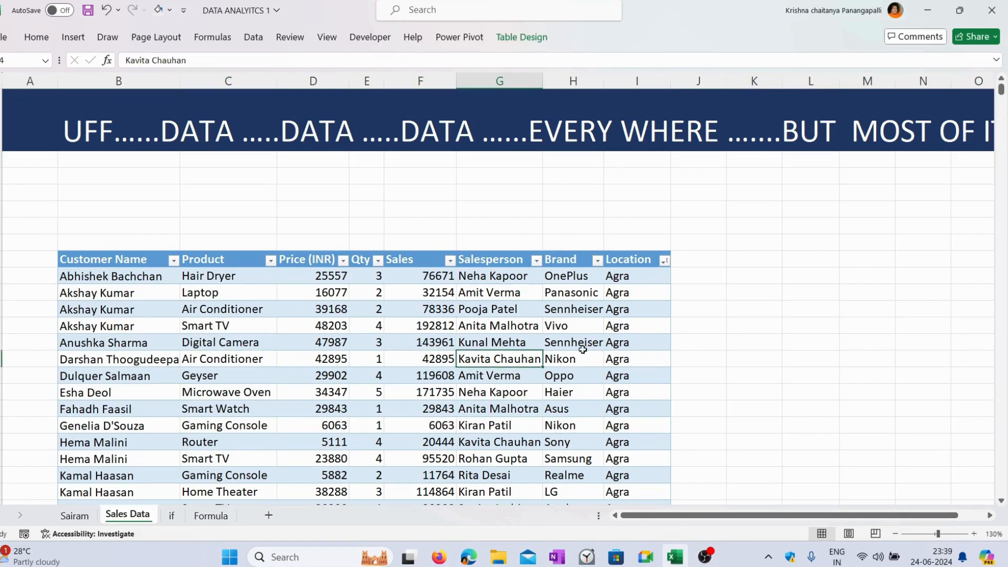
{"action": "left_click", "coordinate": [522, 38]}
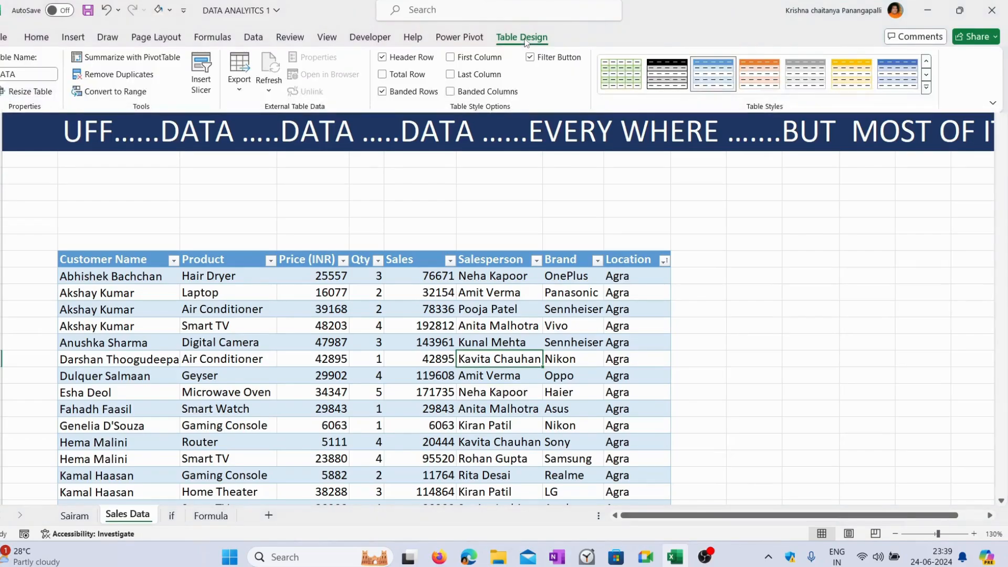
{"action": "left_click", "coordinate": [206, 82]}
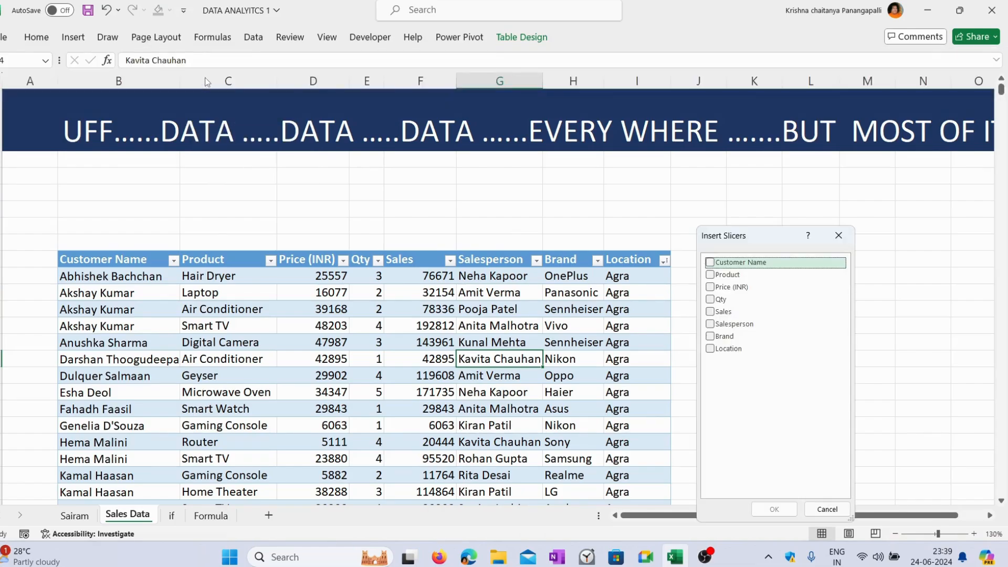
{"action": "left_click_drag", "start_coordinate": [748, 238], "coordinate": [739, 221]}
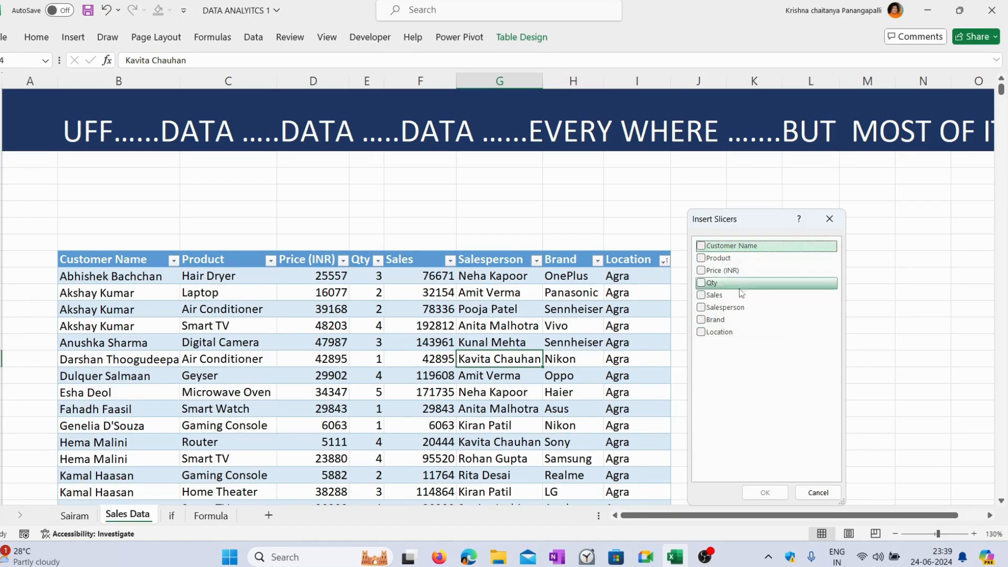
{"action": "left_click", "coordinate": [701, 332]}
{"action": "left_click", "coordinate": [776, 492]}
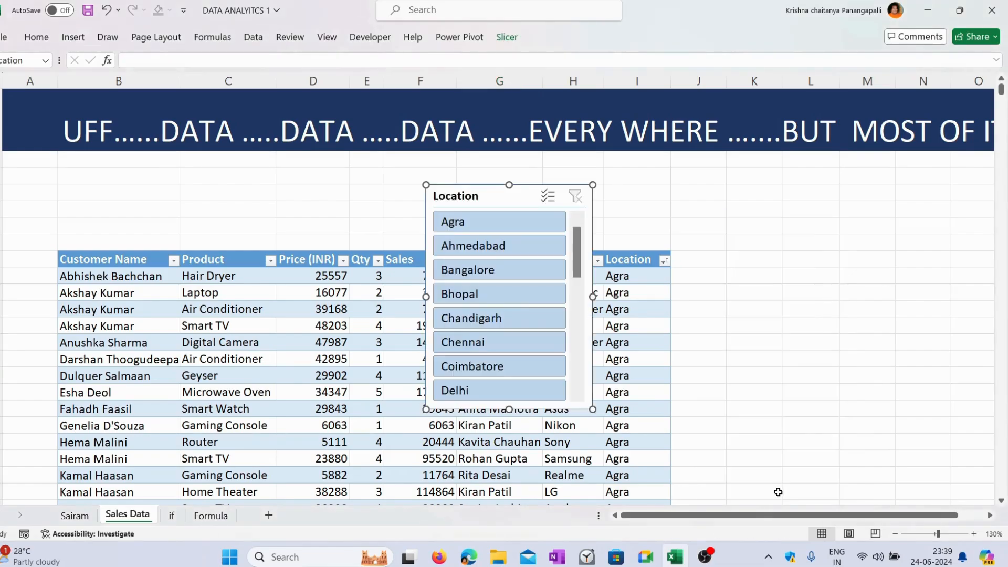
{"action": "left_click_drag", "start_coordinate": [520, 202], "coordinate": [799, 262]}
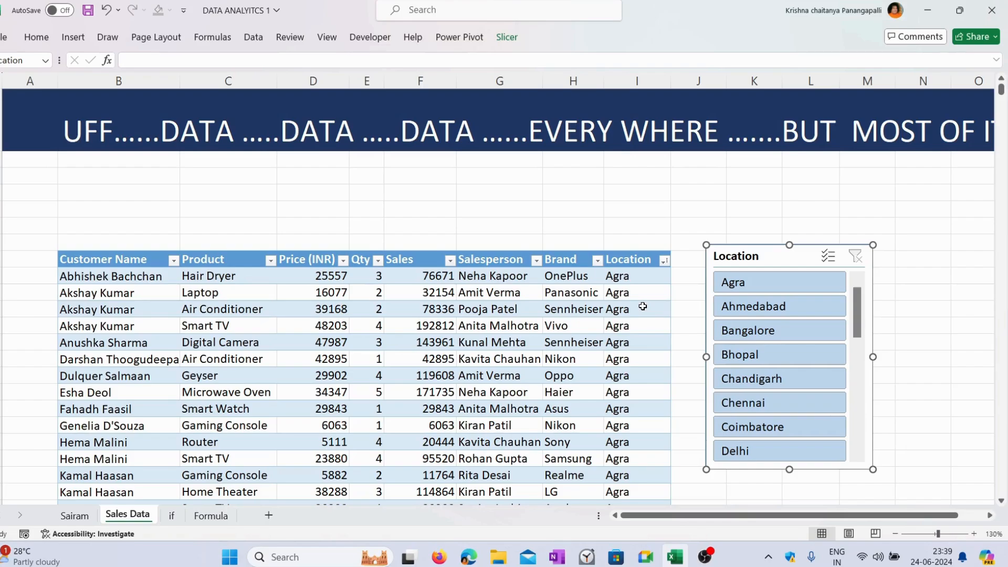
- Look through the cities in the Location column's filter list and close it without filtering
{"action": "mouse_move", "coordinate": [853, 306]}
{"action": "left_mouse_down"}
{"action": "mouse_move", "coordinate": [862, 409]}
{"action": "mouse_move", "coordinate": [867, 293]}
{"action": "left_mouse_up"}
{"action": "left_click", "coordinate": [665, 260]}
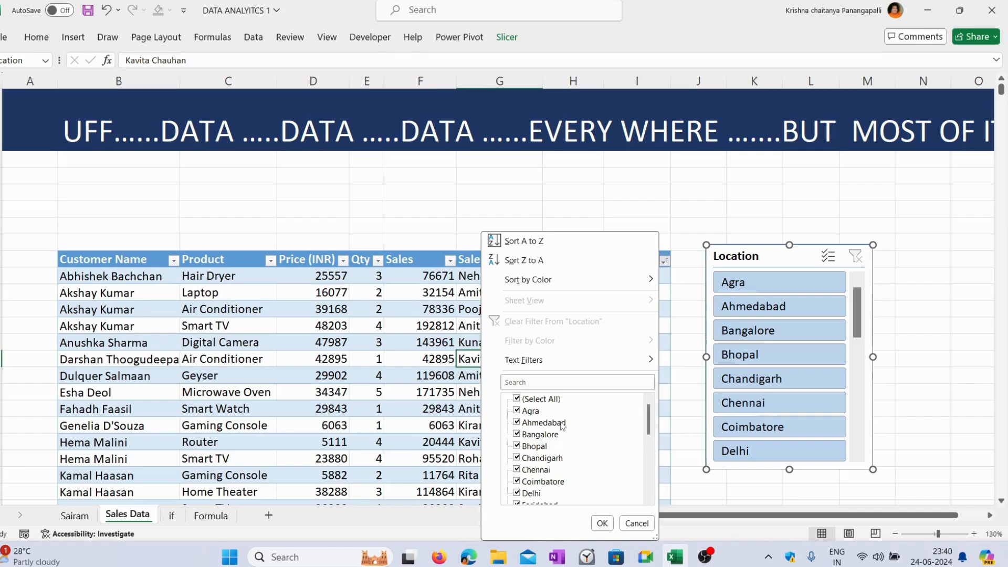
{"action": "scroll", "coordinate": [560, 422], "scroll_direction": "down", "scroll_amount": 7}
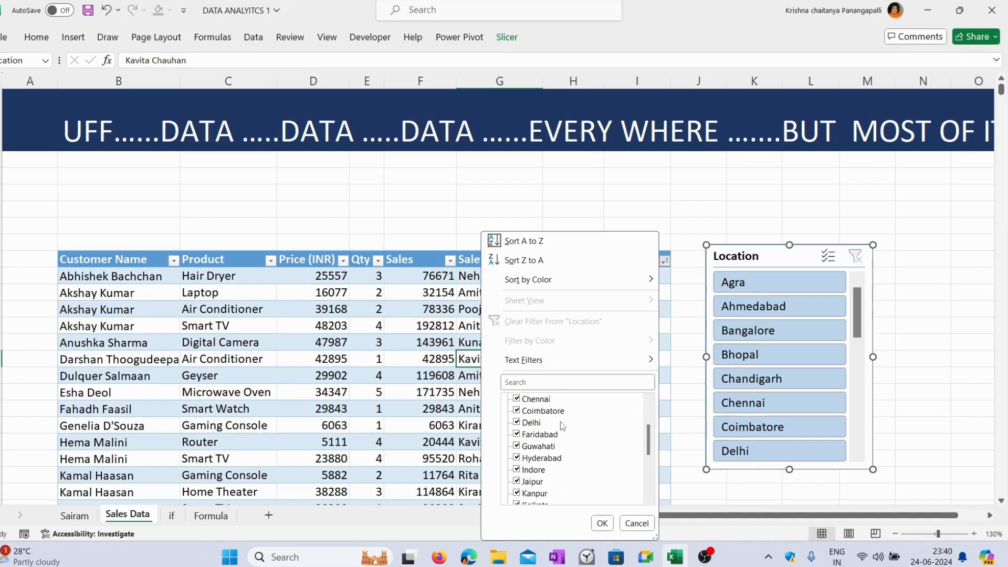
{"action": "left_click", "coordinate": [702, 208]}
- Filter the sales table to Hyderabad and then switch it to Kanpur with the Location slicer
{"action": "left_click_drag", "start_coordinate": [862, 310], "coordinate": [859, 329]}
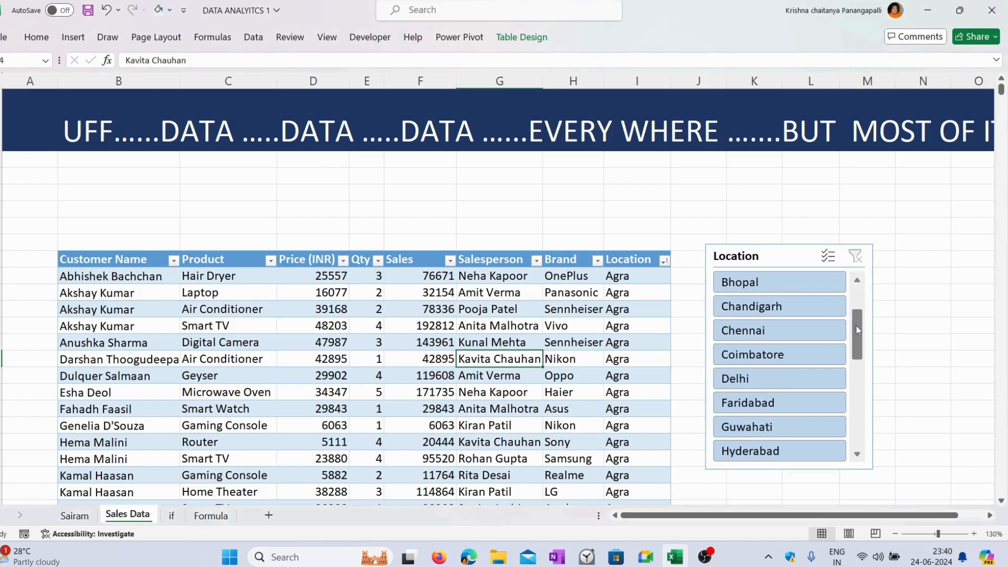
{"action": "left_click", "coordinate": [760, 451]}
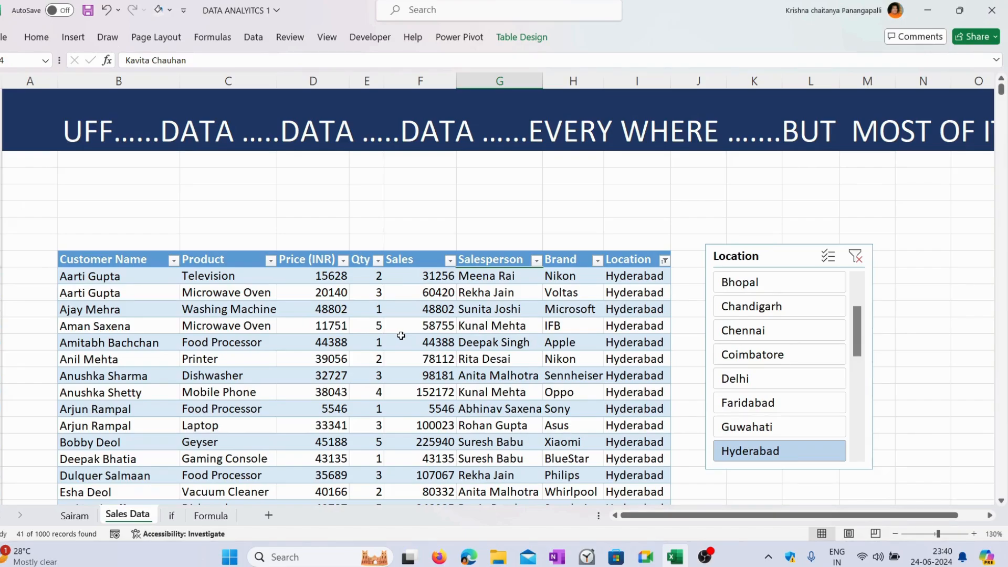
{"action": "left_click", "coordinate": [756, 265]}
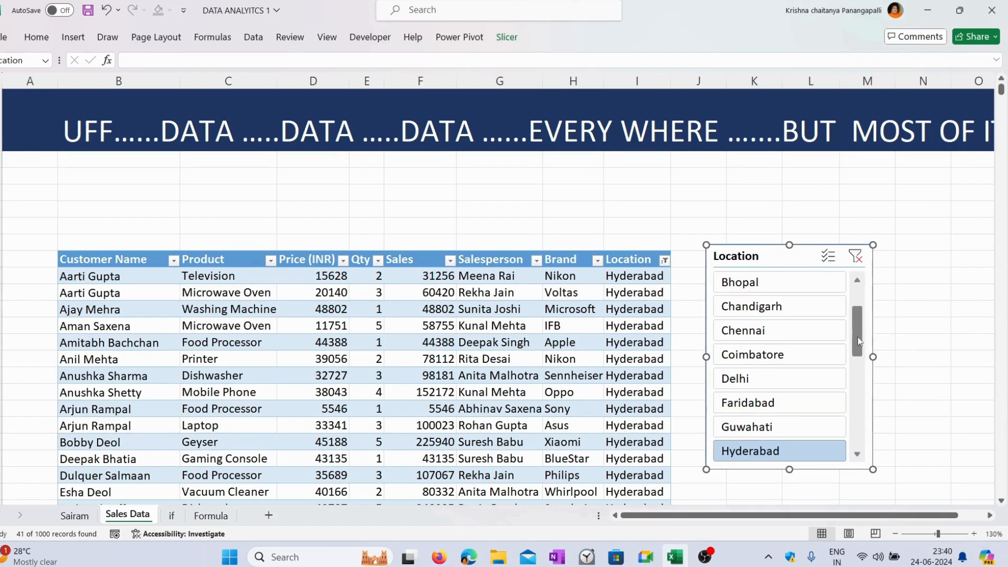
{"action": "scroll", "coordinate": [856, 368], "scroll_direction": "down", "scroll_amount": 5}
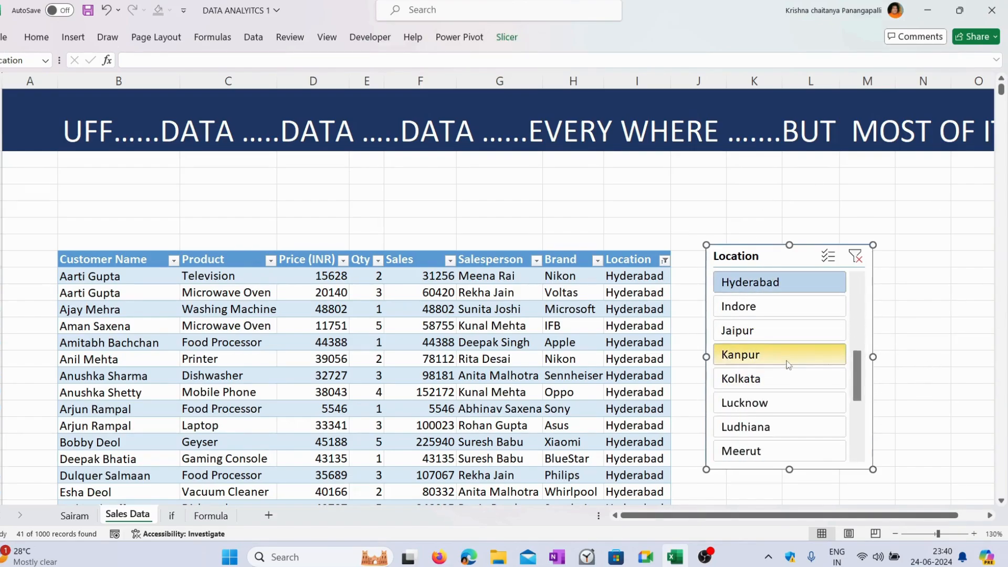
{"action": "left_click", "coordinate": [840, 355]}
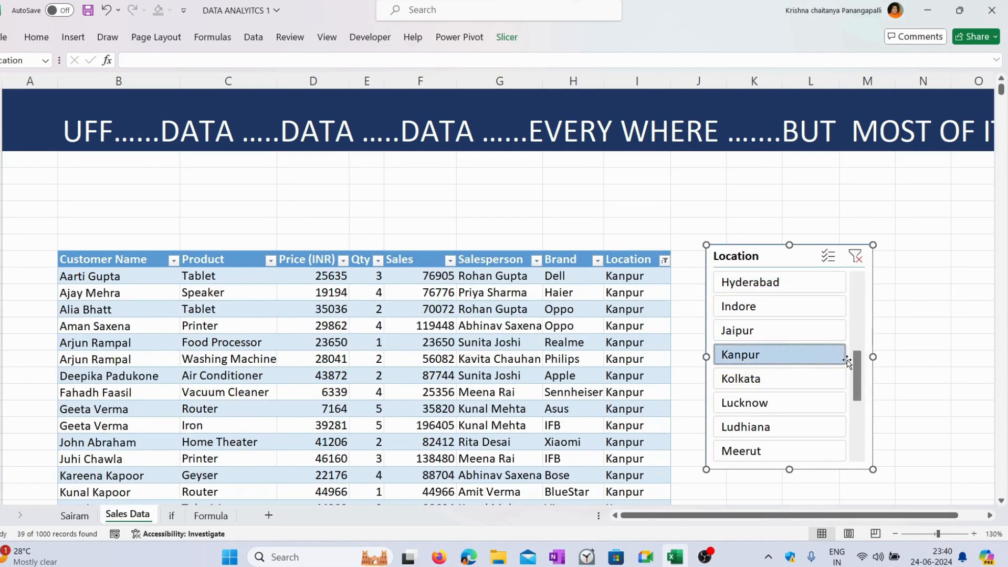
- Filter the table to Nagpur with the Location slicer, and clear the slicer's filter again
{"action": "scroll", "coordinate": [861, 386], "scroll_direction": "down", "scroll_amount": 1}
{"action": "scroll", "coordinate": [859, 391], "scroll_direction": "down", "scroll_amount": 3}
{"action": "left_click", "coordinate": [792, 408]}
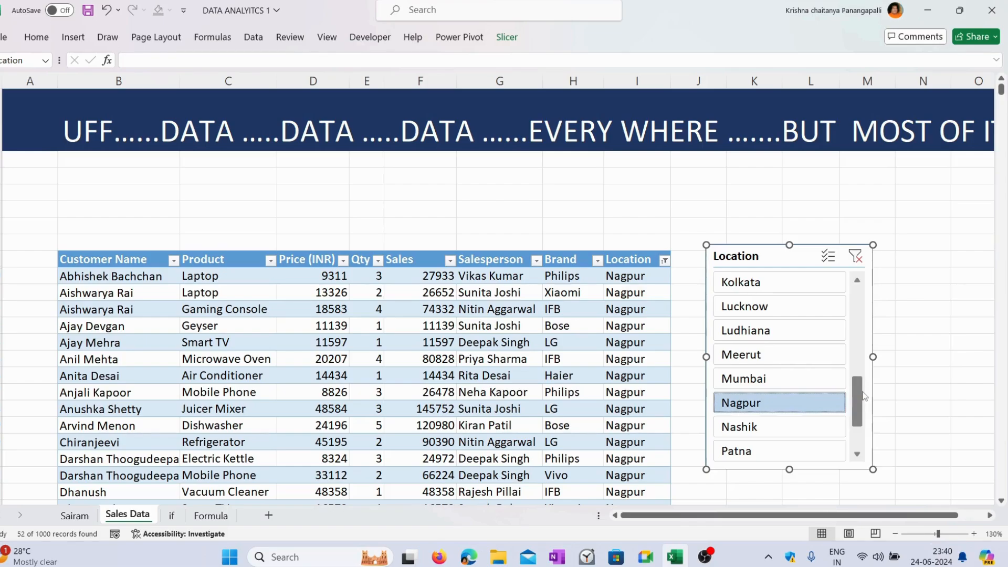
{"action": "left_click_drag", "start_coordinate": [864, 396], "coordinate": [867, 295]}
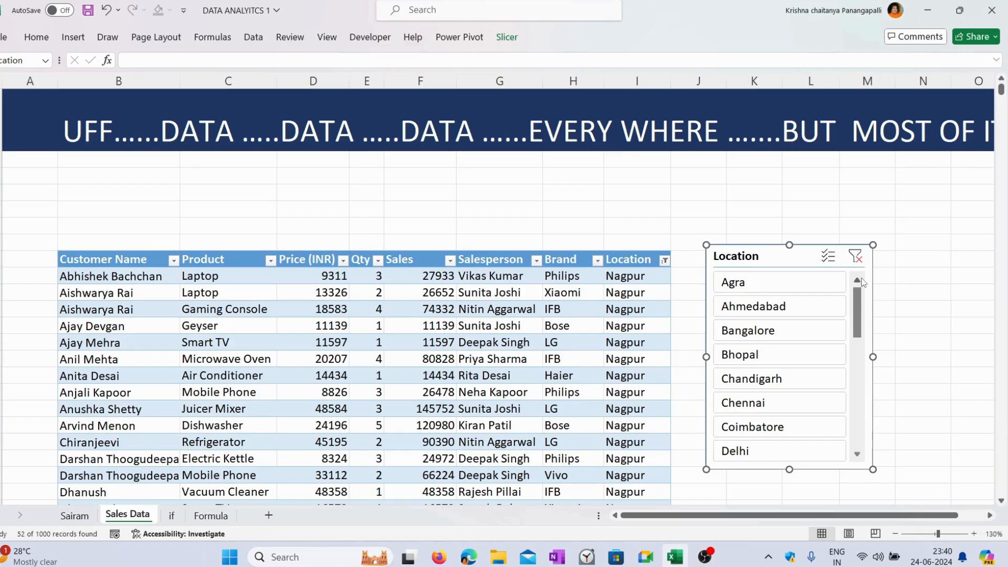
{"action": "left_click", "coordinate": [856, 257]}
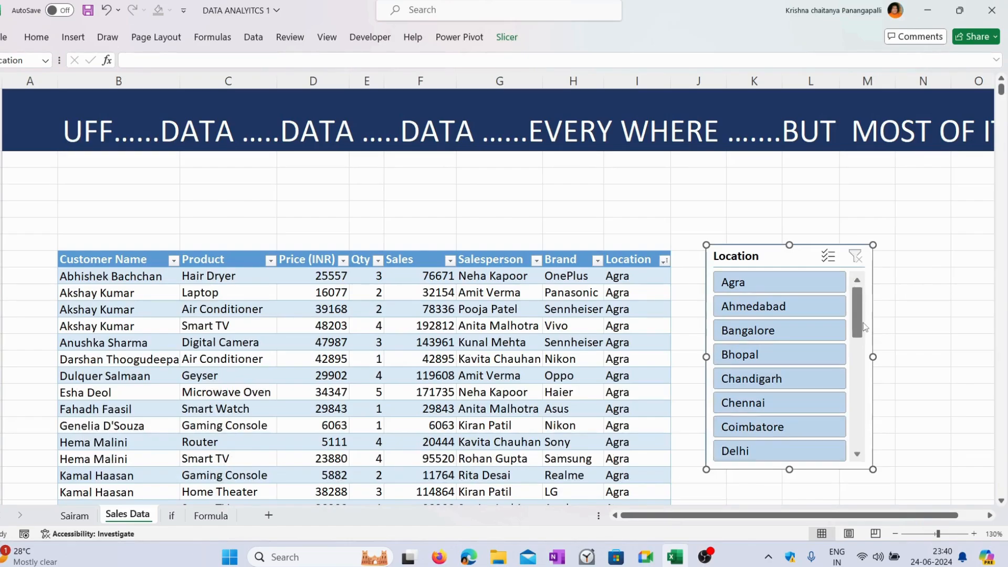
- Exclude Agra and Bangalore from the selection in the Location slicer, and clear the filter again
{"action": "scroll", "coordinate": [464, 370], "scroll_direction": "down", "scroll_amount": 3}
{"action": "scroll", "coordinate": [463, 370], "scroll_direction": "up", "scroll_amount": 3}
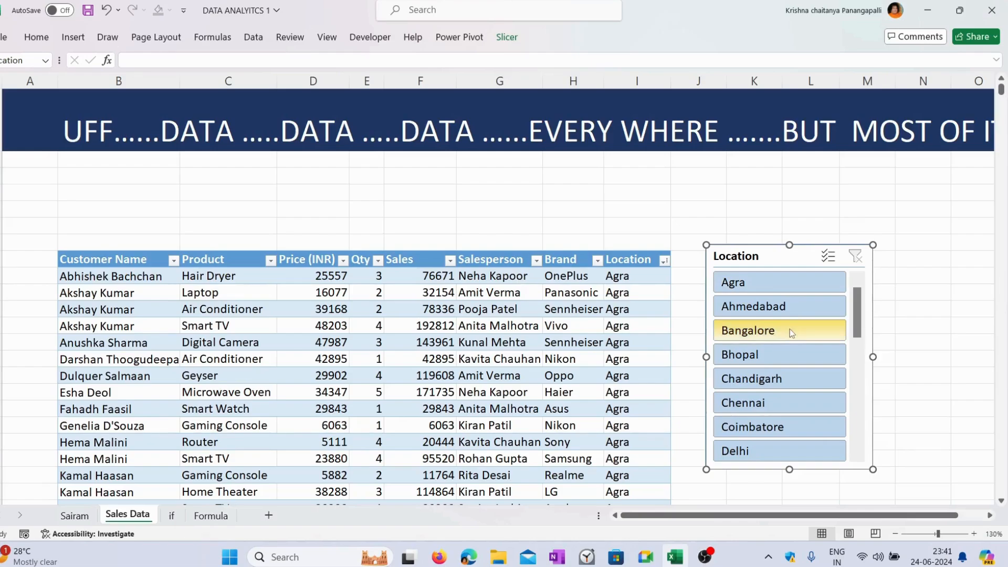
{"action": "left_click", "coordinate": [791, 287]}
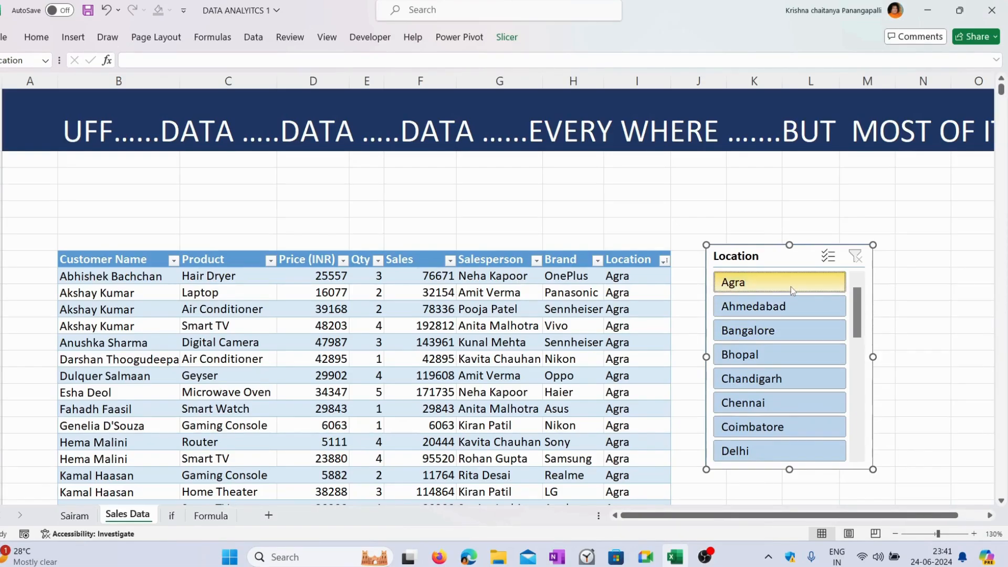
{"action": "left_click", "coordinate": [782, 332]}
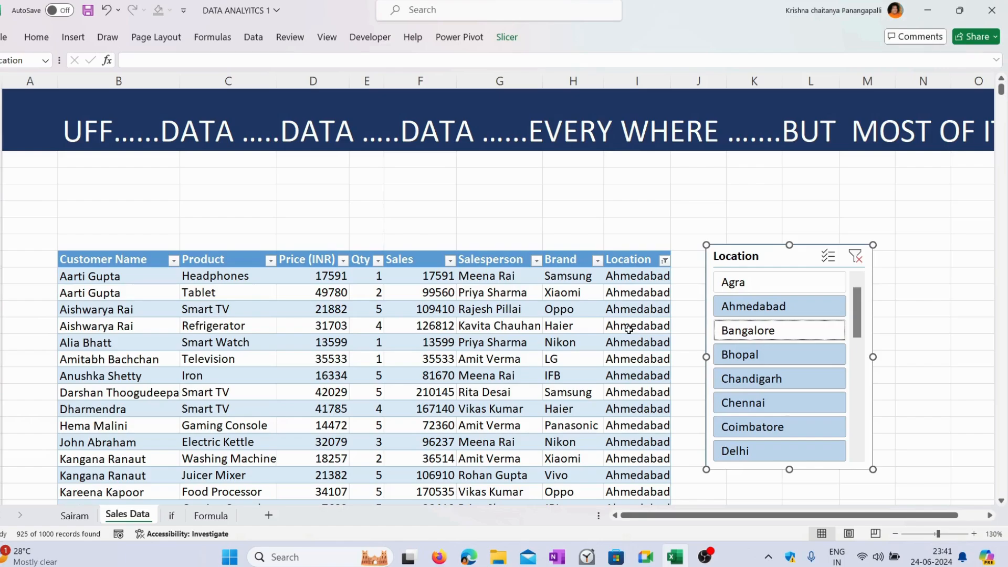
{"action": "left_click", "coordinate": [856, 257]}
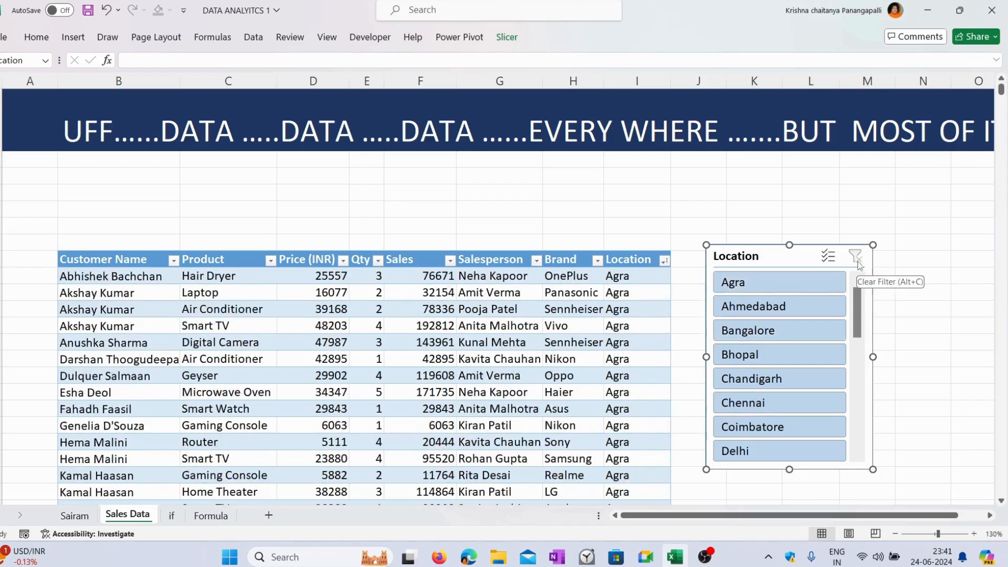
- Filter the table to Agra and Bangalore together with the Location slicer
{"action": "scroll", "coordinate": [856, 310], "scroll_direction": "down", "scroll_amount": 1}
{"action": "scroll", "coordinate": [862, 300], "scroll_direction": "up", "scroll_amount": 1}
{"action": "left_click", "coordinate": [788, 282]}
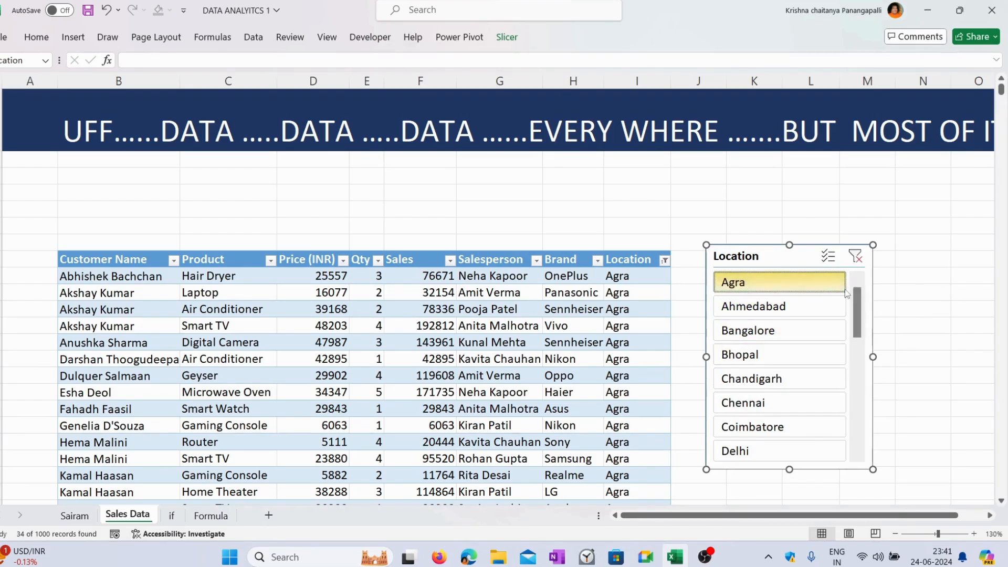
{"action": "left_click", "coordinate": [819, 331], "text": "ctrl"}
{"action": "scroll", "coordinate": [594, 390], "scroll_direction": "down", "scroll_amount": 3}
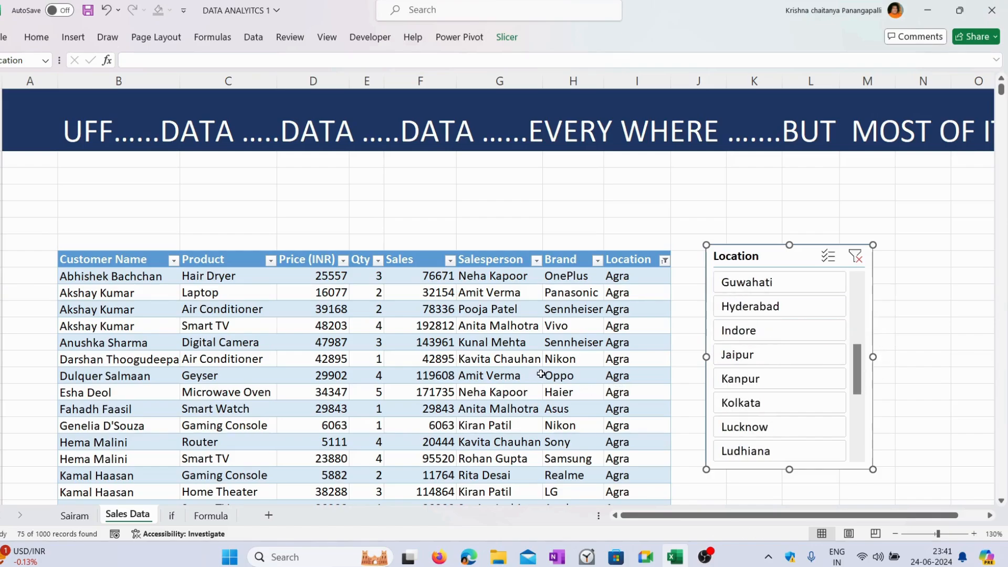
- Review the filtered Agra and Bangalore rows and clear the Location slicer's filter
{"action": "left_click", "coordinate": [565, 373]}
{"action": "scroll", "coordinate": [568, 373], "scroll_direction": "down", "scroll_amount": 3}
{"action": "scroll", "coordinate": [567, 372], "scroll_direction": "down", "scroll_amount": 8}
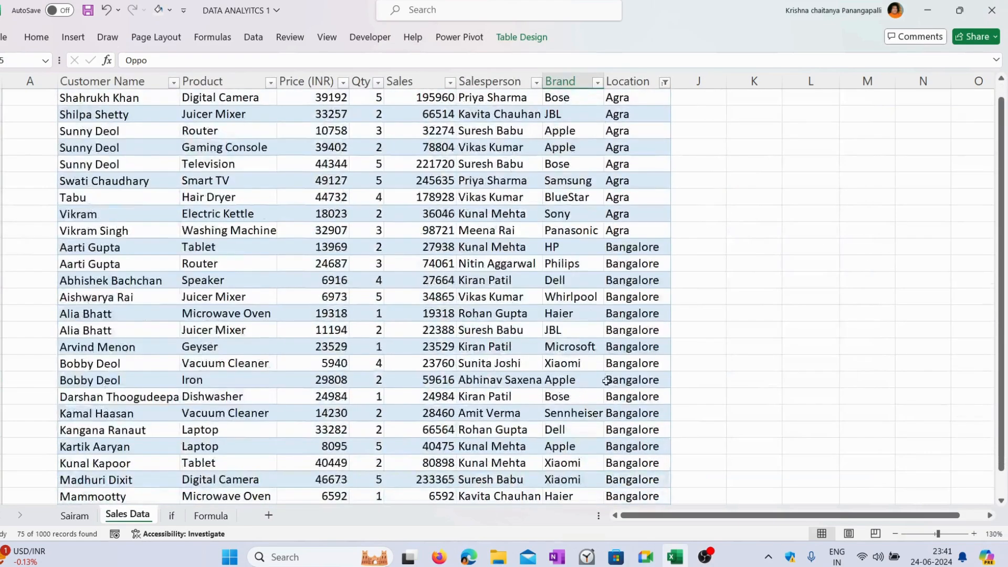
{"action": "scroll", "coordinate": [568, 373], "scroll_direction": "up", "scroll_amount": 9}
{"action": "scroll", "coordinate": [735, 347], "scroll_direction": "up", "scroll_amount": 2}
{"action": "left_click", "coordinate": [793, 254]}
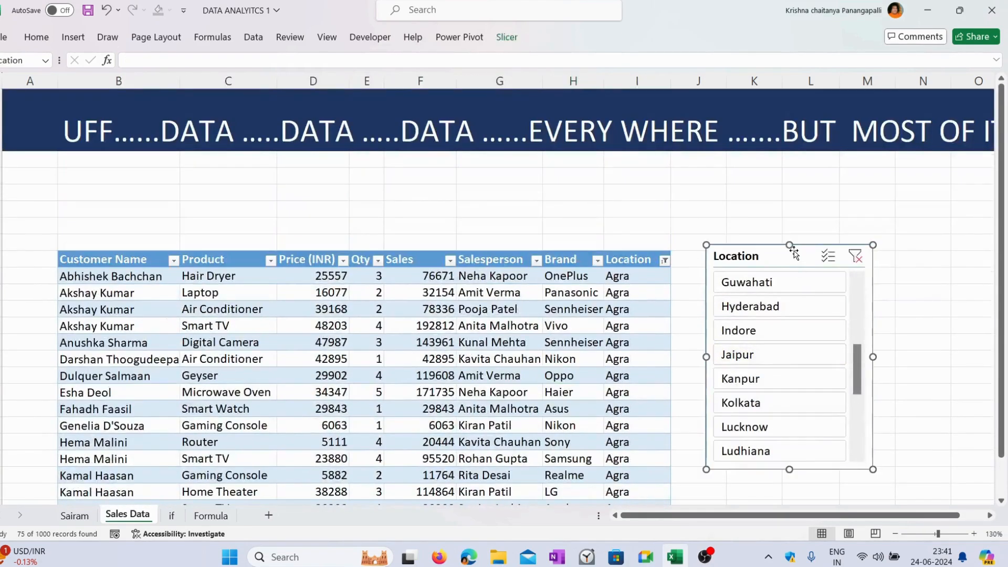
{"action": "left_click", "coordinate": [855, 256]}
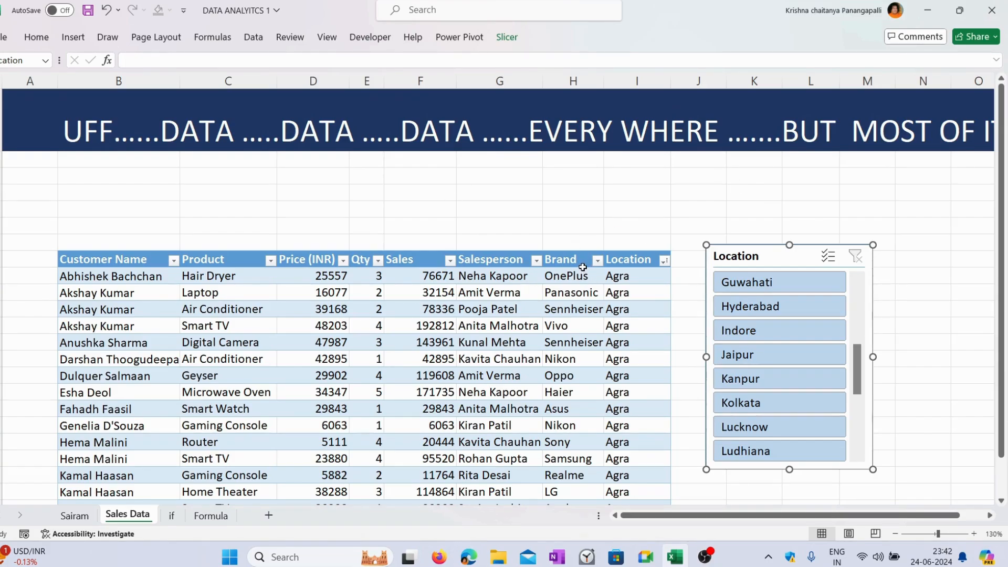
- Insert a second slicer on the sales table for the Brand field
{"action": "left_click", "coordinate": [465, 314]}
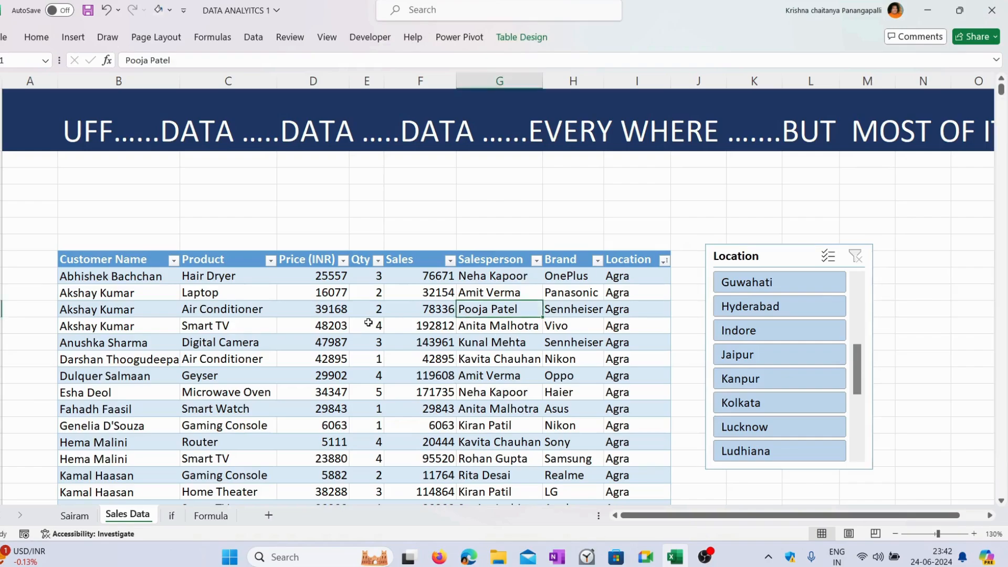
{"action": "left_click", "coordinate": [368, 322]}
{"action": "left_click", "coordinate": [529, 40]}
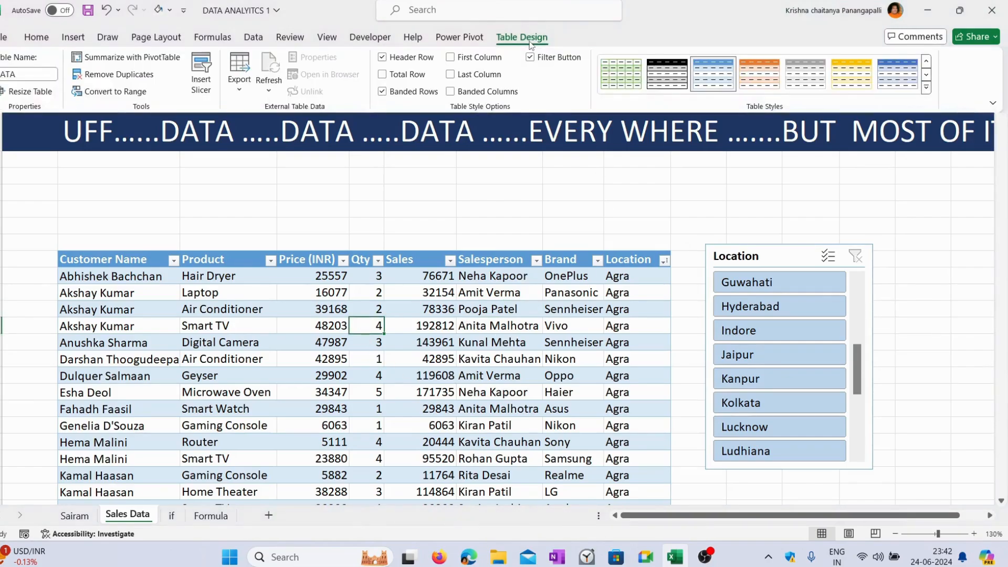
{"action": "left_click", "coordinate": [202, 77]}
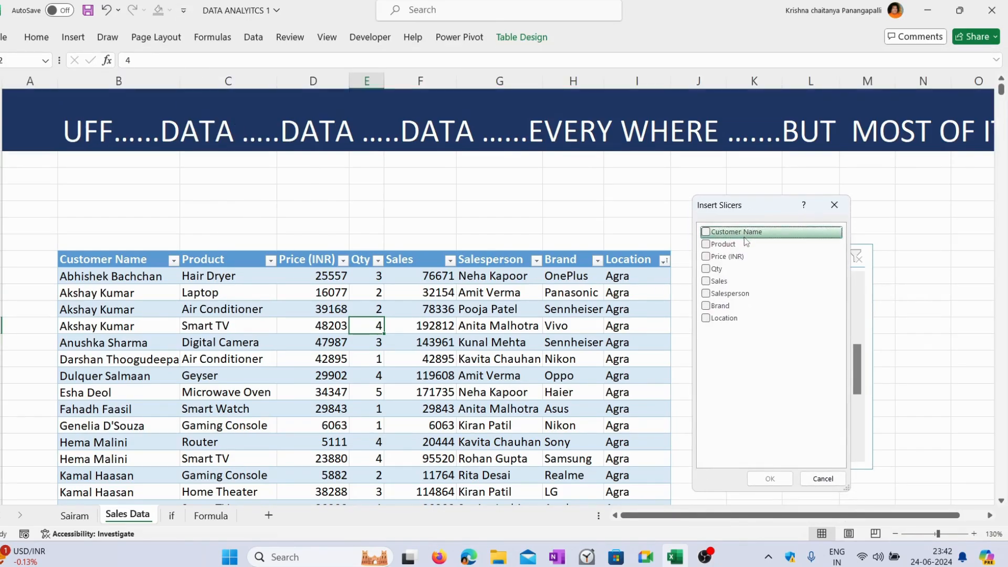
{"action": "left_click", "coordinate": [706, 306]}
{"action": "left_click", "coordinate": [770, 479]}
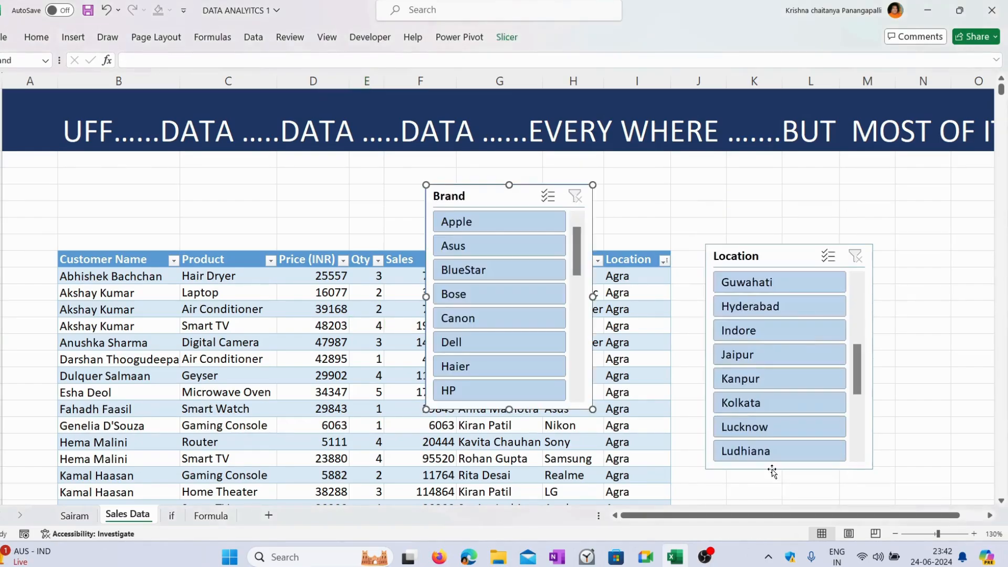
- Move the Brand slicer off the table, and shrink the Location slicer to two visible items above the Customer Name column
{"action": "left_click_drag", "start_coordinate": [503, 203], "coordinate": [910, 266]}
{"action": "left_click_drag", "start_coordinate": [749, 254], "coordinate": [718, 205]}
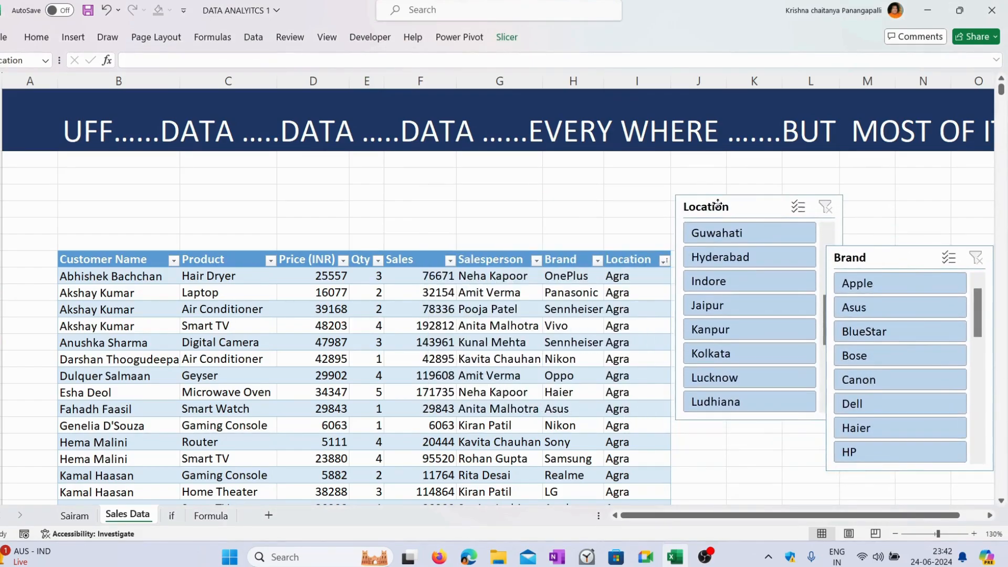
{"action": "left_click_drag", "start_coordinate": [760, 419], "coordinate": [768, 309]}
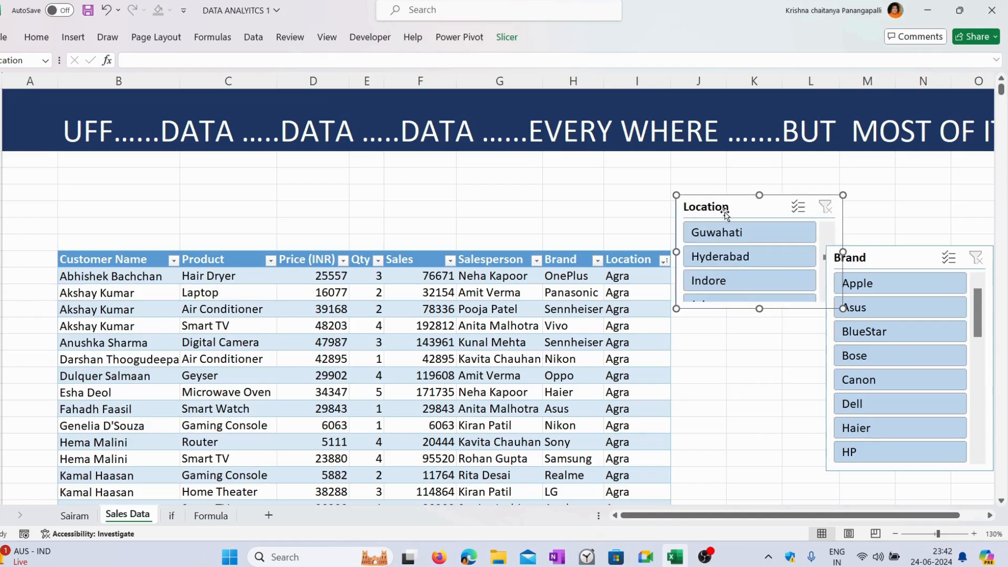
{"action": "left_click_drag", "start_coordinate": [675, 195], "coordinate": [292, 174]}
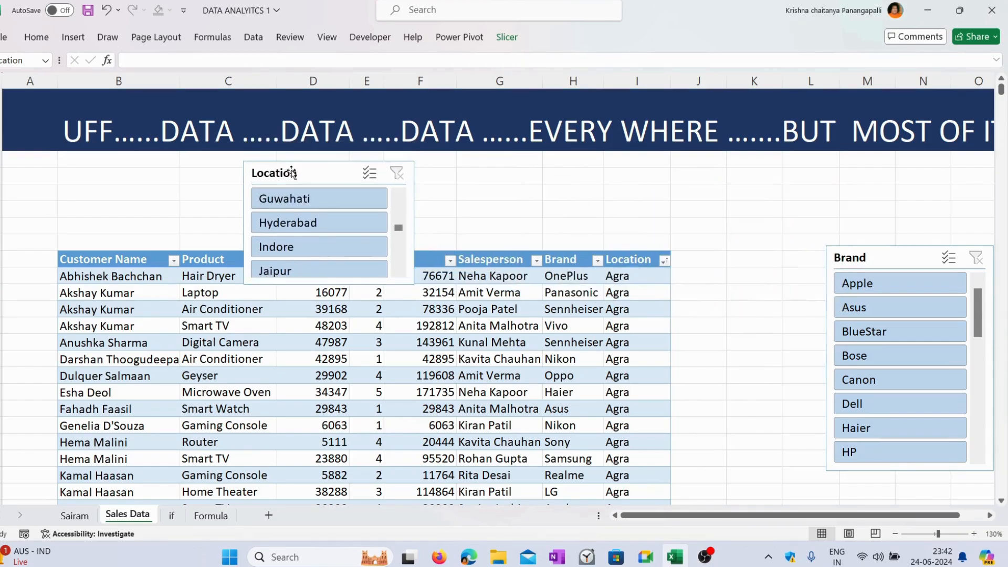
{"action": "left_click_drag", "start_coordinate": [329, 284], "coordinate": [332, 244]}
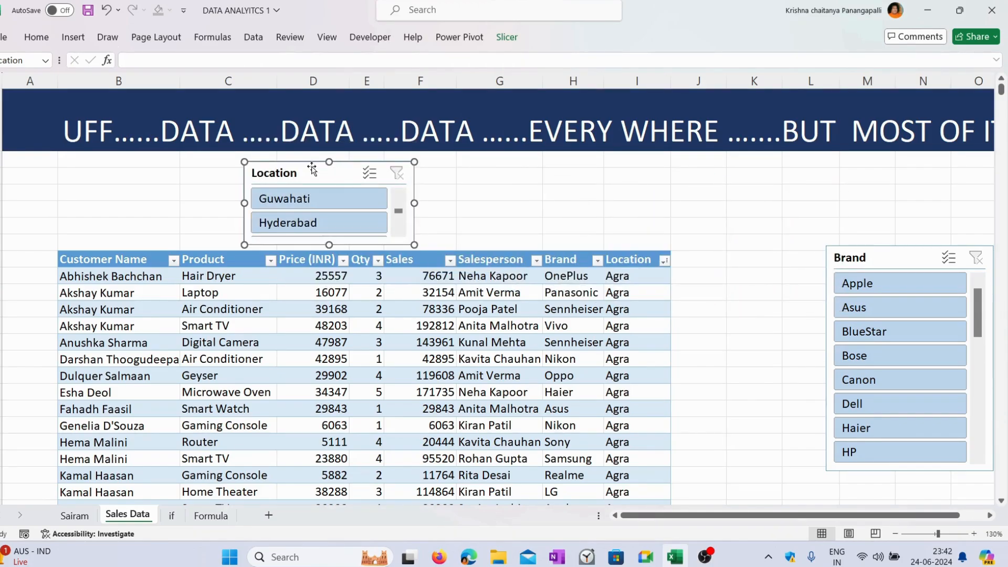
{"action": "left_click_drag", "start_coordinate": [323, 172], "coordinate": [147, 168]}
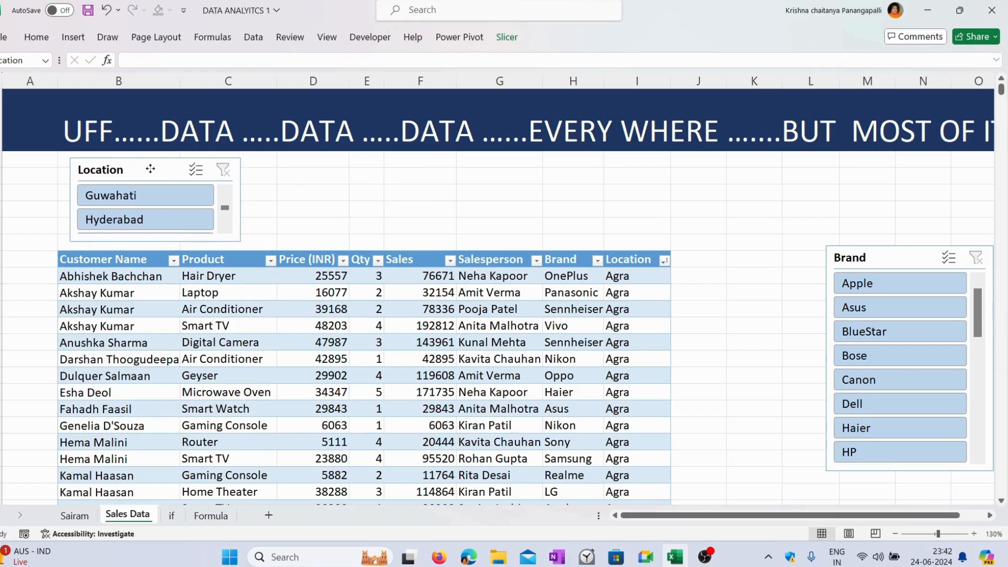
- Shrink the Brand slicer to two visible items and place it above the table beside the Location slicer
{"action": "left_click", "coordinate": [882, 258]}
{"action": "left_click_drag", "start_coordinate": [883, 259], "coordinate": [764, 218]}
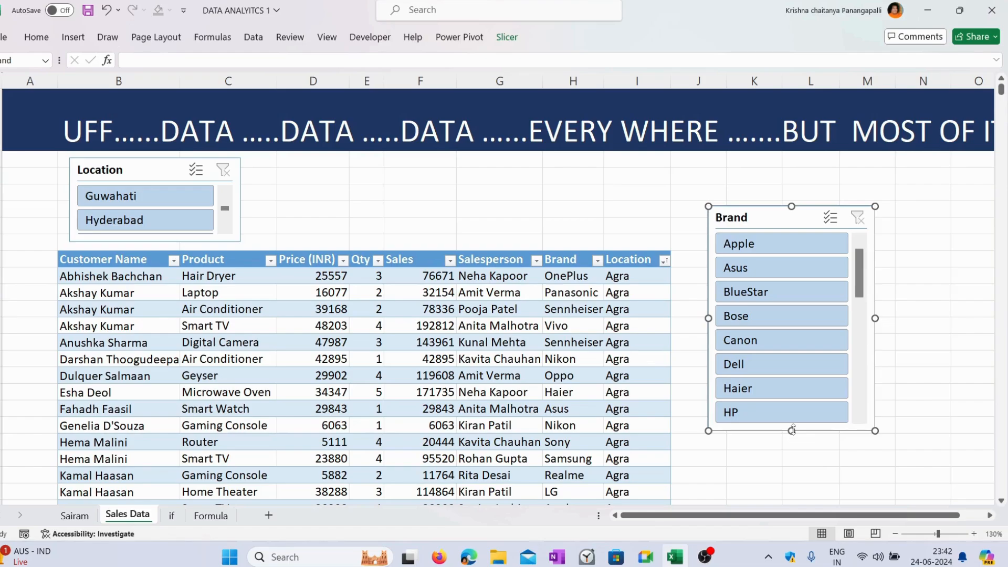
{"action": "left_click_drag", "start_coordinate": [792, 428], "coordinate": [793, 287]}
{"action": "left_click_drag", "start_coordinate": [775, 224], "coordinate": [320, 176]}
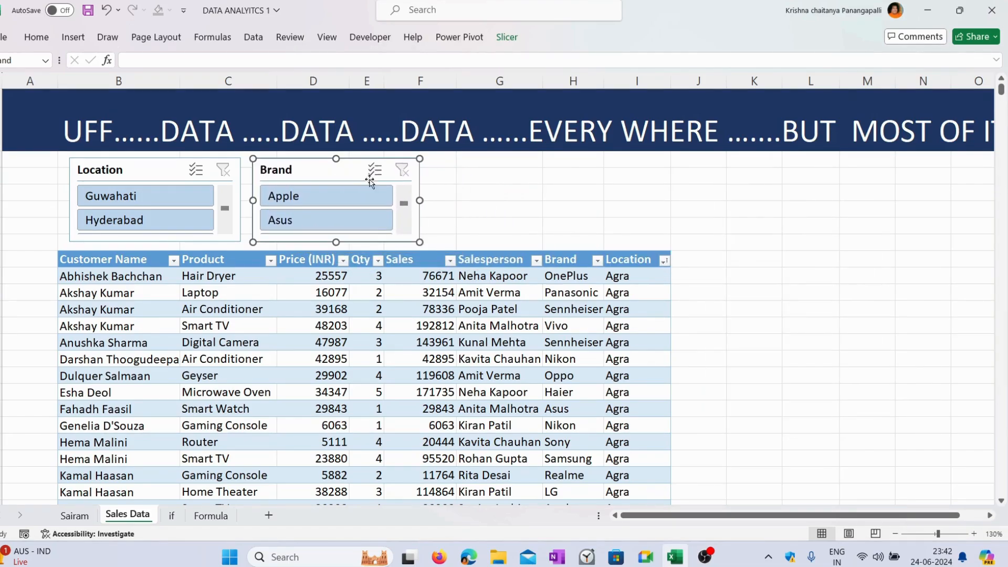
{"action": "left_click", "coordinate": [510, 180]}
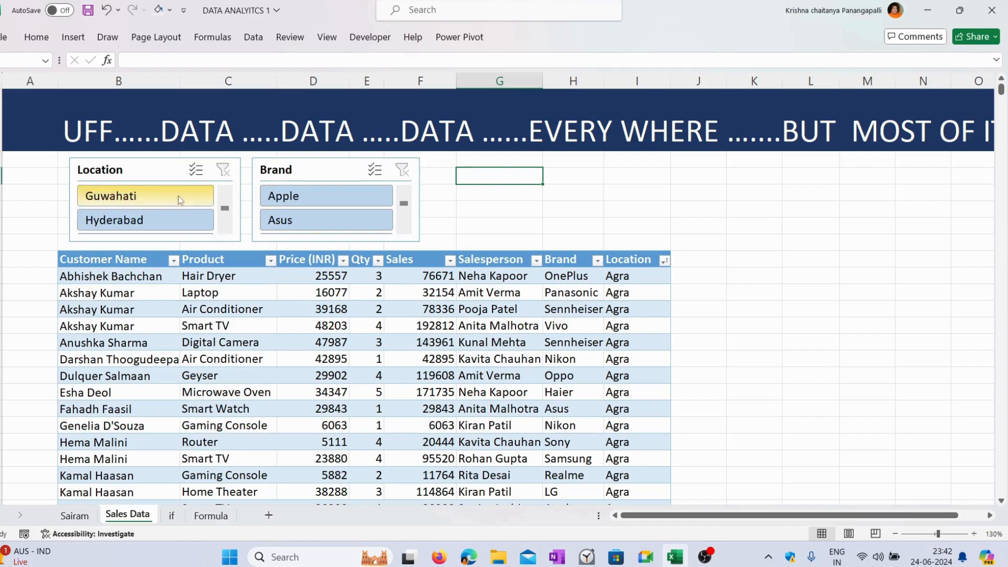
- Filter the table to Hyderabad in the Location slicer and Apple in the Brand slicer, and check both filtered columns
{"action": "left_click", "coordinate": [146, 220]}
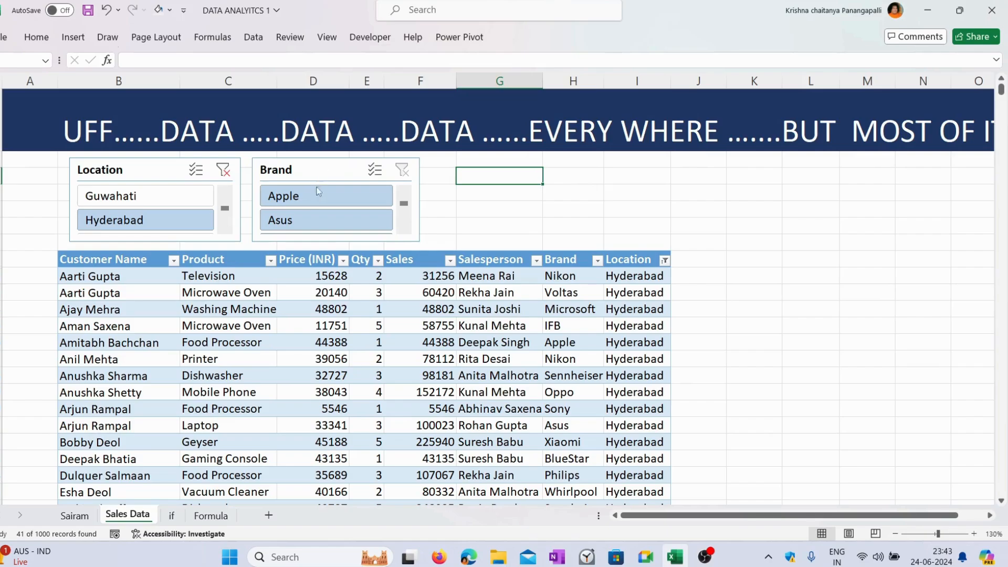
{"action": "left_click", "coordinate": [317, 204]}
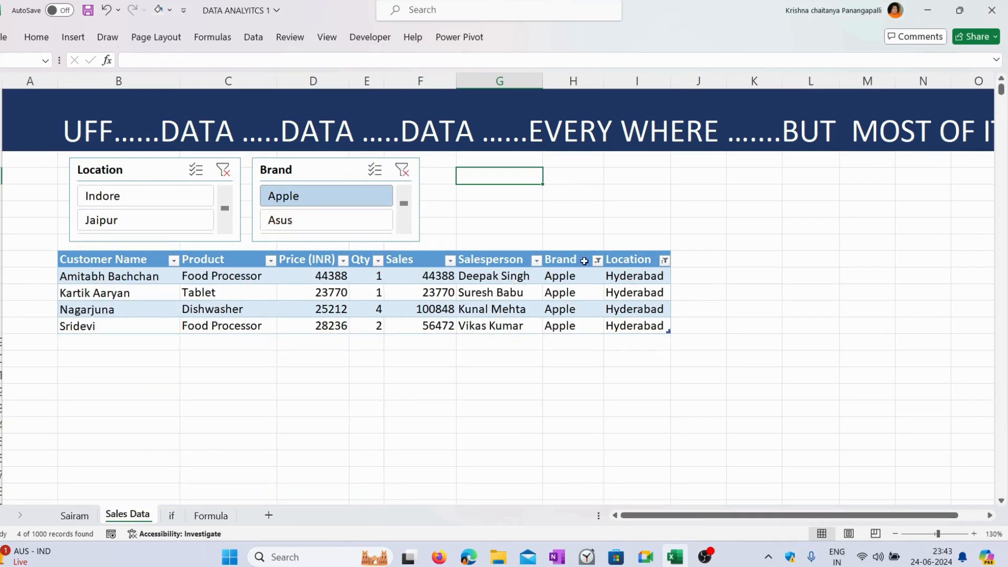
{"action": "left_click", "coordinate": [632, 261]}
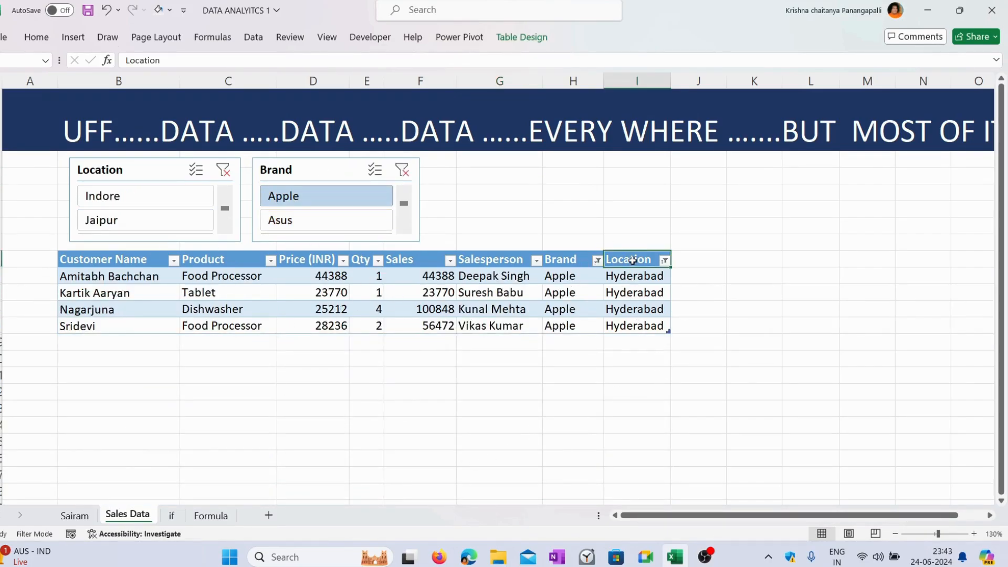
{"action": "left_click", "coordinate": [575, 260]}
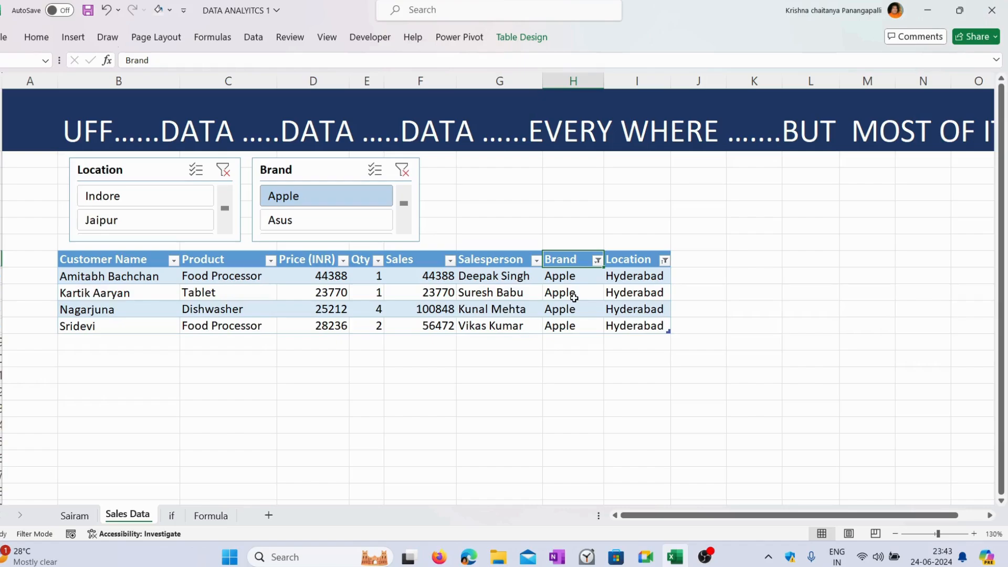
- Add Asus to the Brand slicer's selection and Guwahati to the Location slicer's selection
{"action": "left_click", "coordinate": [335, 213], "text": "ctrl"}
{"action": "left_click", "coordinate": [577, 276]}
{"action": "left_click", "coordinate": [575, 293]}
{"action": "left_click", "coordinate": [575, 309]}
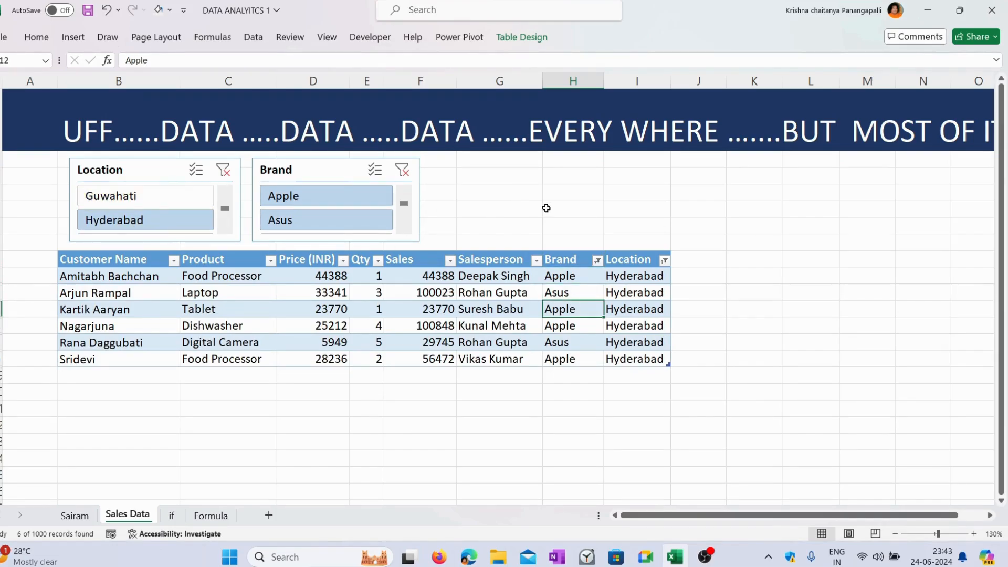
{"action": "left_click", "coordinate": [171, 193], "text": "ctrl"}
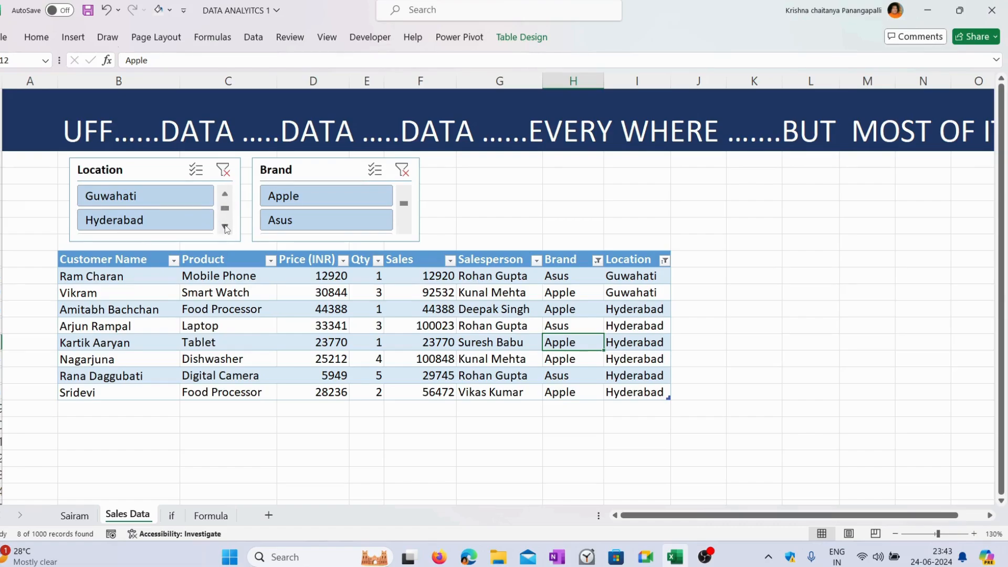
- Look through the further cities offered in the Location slicer
{"action": "left_click", "coordinate": [225, 227]}
{"action": "left_click", "coordinate": [225, 227]}
{"action": "left_click", "coordinate": [226, 227]}
{"action": "left_click", "coordinate": [225, 227]}
{"action": "left_click", "coordinate": [225, 227]}
{"action": "left_click", "coordinate": [225, 226]}
{"action": "left_click", "coordinate": [225, 227]}
{"action": "left_click", "coordinate": [225, 227]}
{"action": "left_click", "coordinate": [225, 227]}
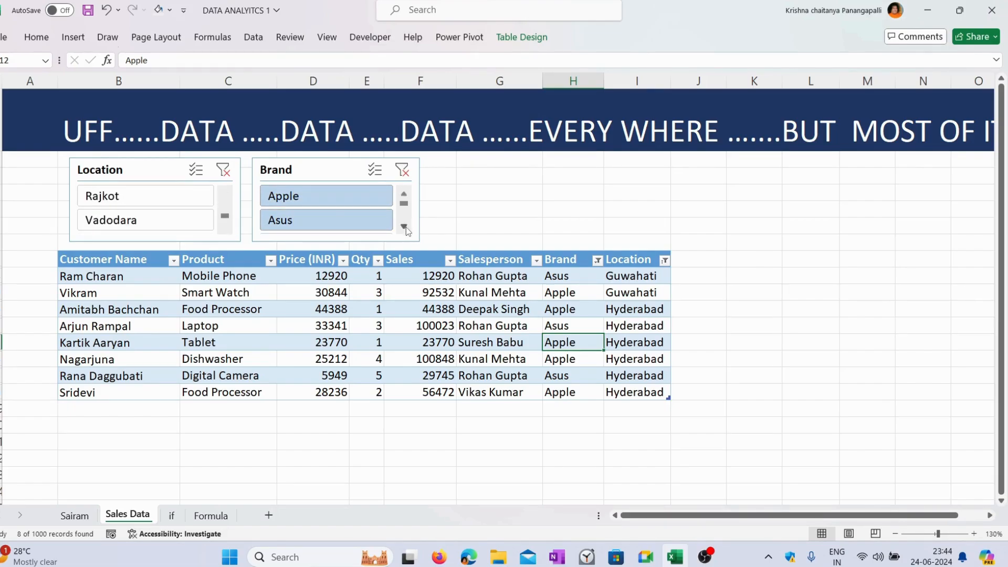
- Look through the further brands offered in the Brand slicer
{"action": "left_click", "coordinate": [406, 227]}
{"action": "left_click", "coordinate": [405, 227]}
{"action": "left_click", "coordinate": [406, 227]}
{"action": "left_click", "coordinate": [405, 226]}
{"action": "left_click", "coordinate": [406, 227]}
{"action": "left_click", "coordinate": [405, 227]}
{"action": "left_click", "coordinate": [406, 227]}
{"action": "left_click", "coordinate": [405, 227]}
{"action": "left_click", "coordinate": [406, 227]}
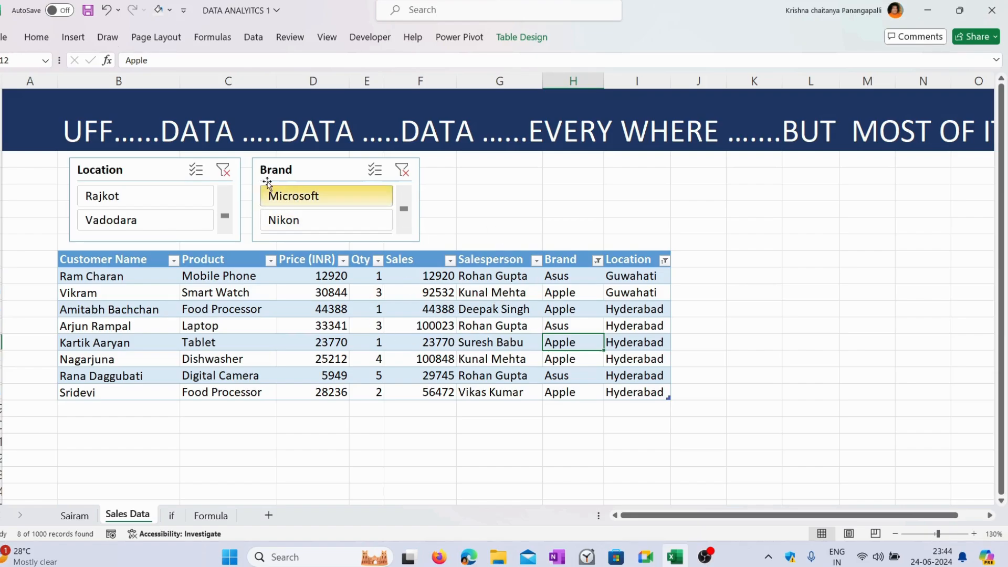
- Clear the filters of the Location and Brand slicers, and go through the Location items from the start of the list
{"action": "left_click", "coordinate": [222, 170]}
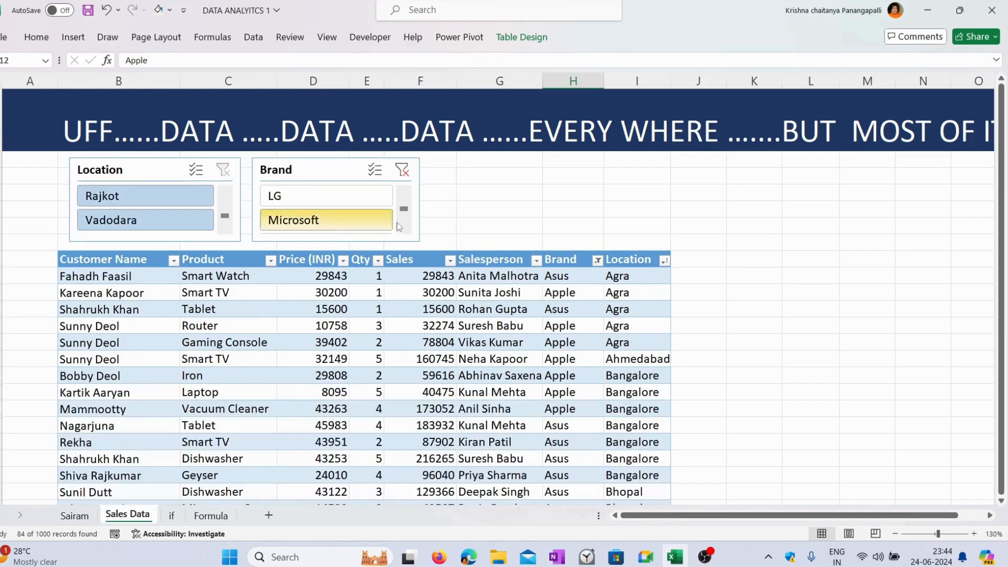
{"action": "left_click", "coordinate": [403, 169]}
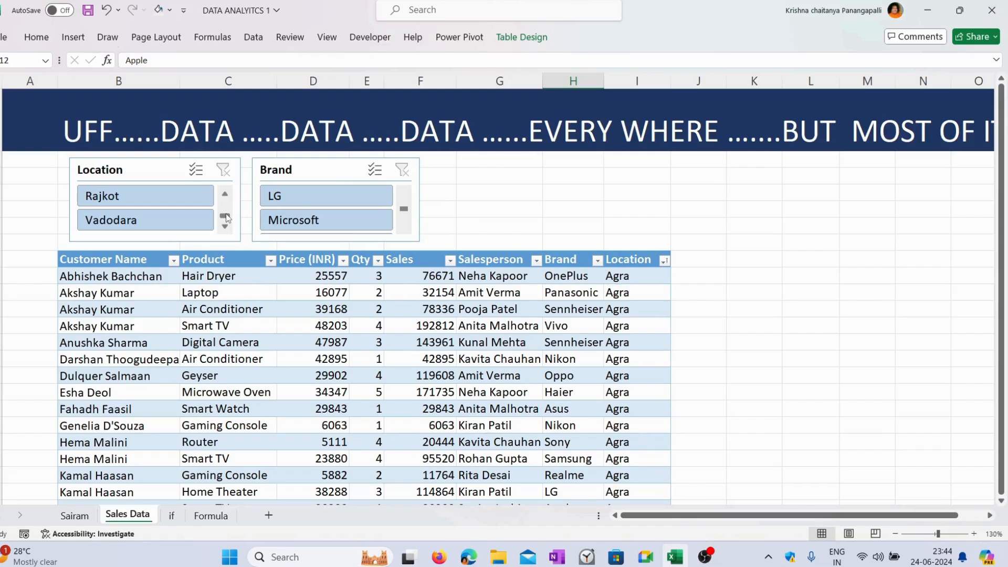
{"action": "left_click_drag", "start_coordinate": [227, 215], "coordinate": [226, 204]}
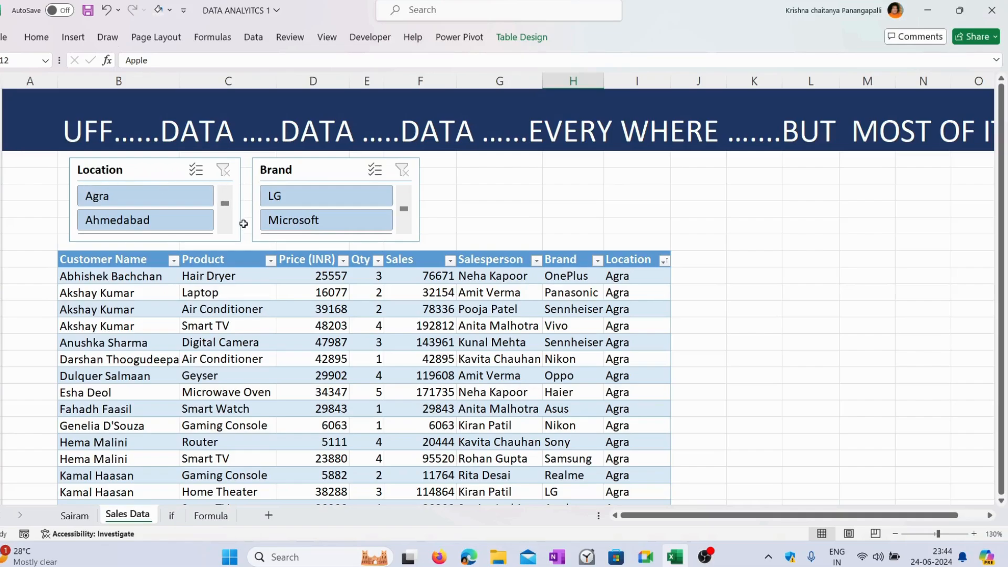
{"action": "left_click", "coordinate": [226, 228]}
{"action": "left_click", "coordinate": [226, 228]}
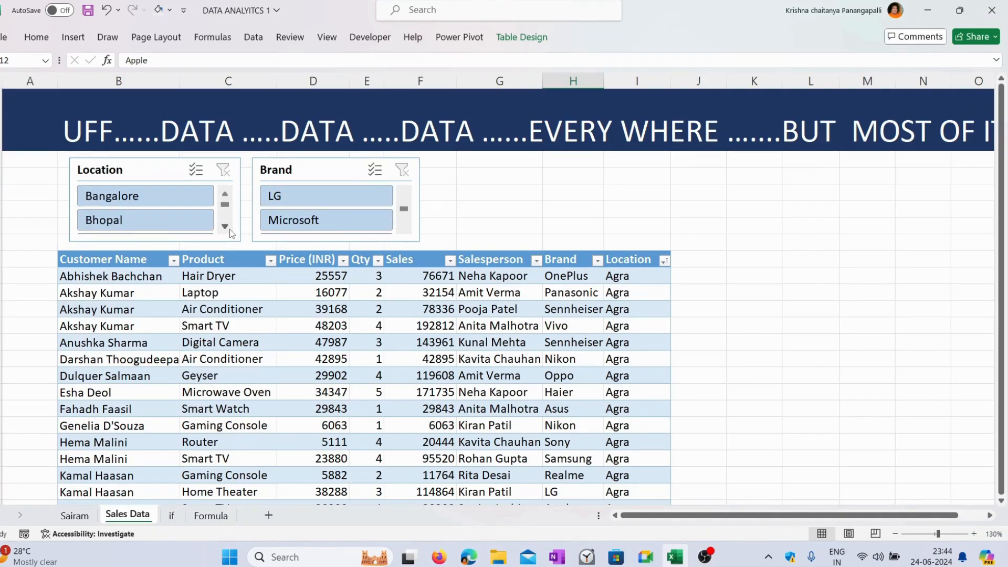
- Apply the solid orange slicer style to the Location slicer
{"action": "left_click", "coordinate": [159, 169]}
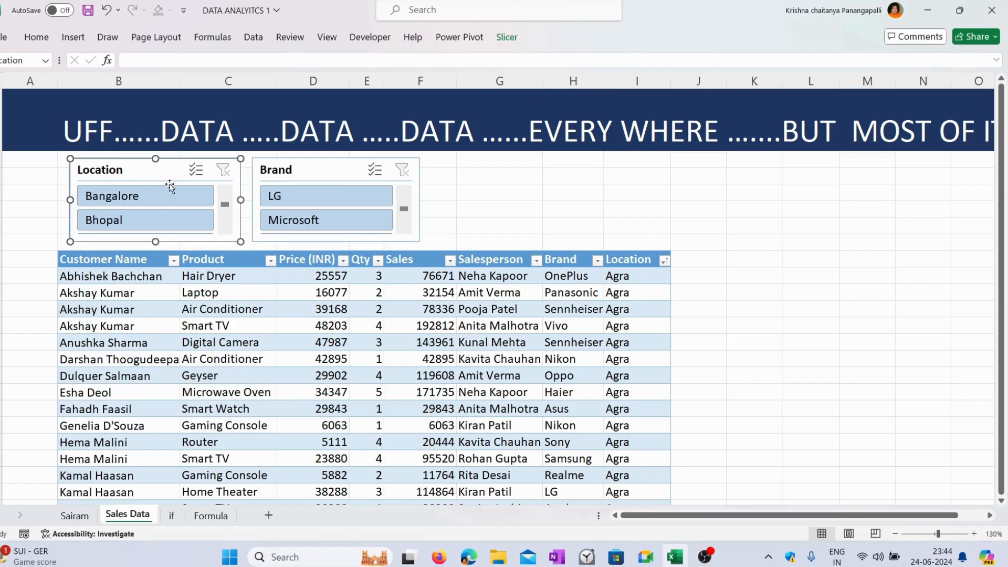
{"action": "left_click", "coordinate": [507, 37]}
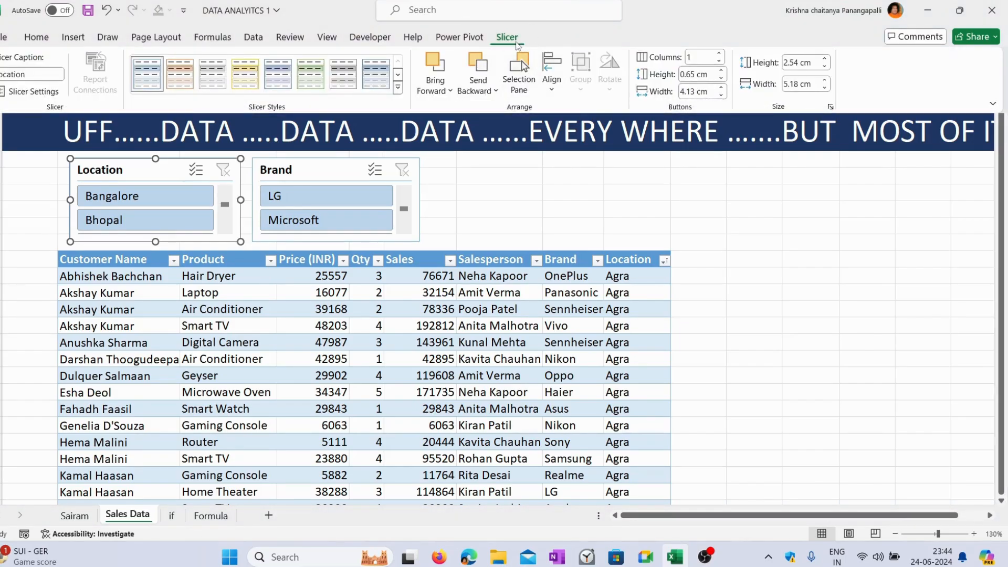
{"action": "left_click", "coordinate": [398, 87]}
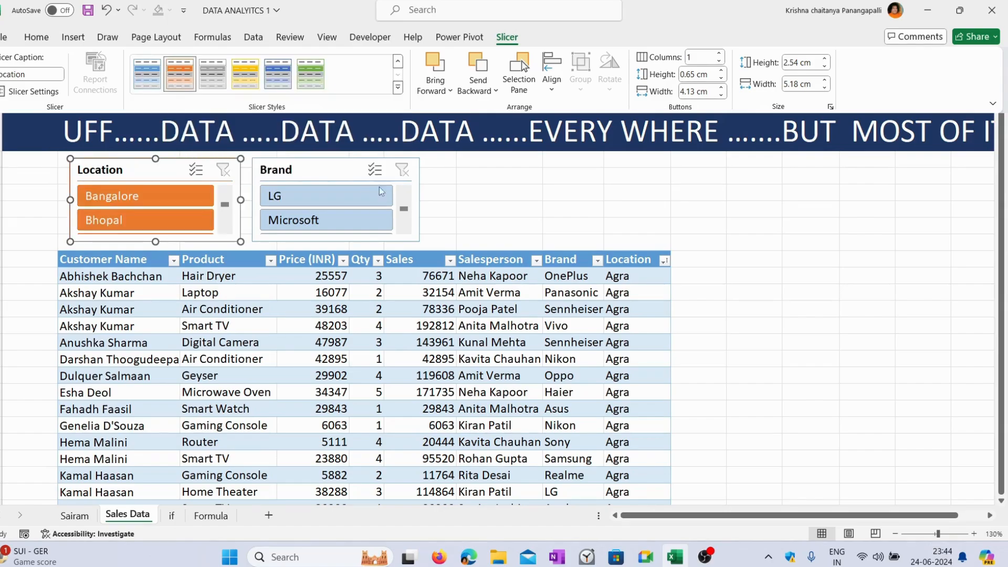
- Apply the solid green slicer style to the Brand slicer
{"action": "left_click", "coordinate": [334, 174]}
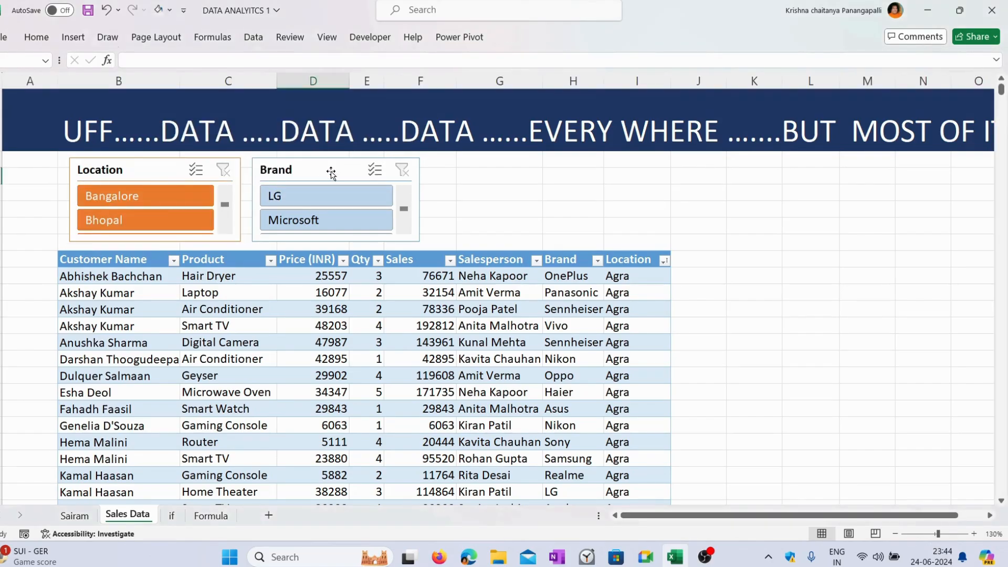
{"action": "left_click", "coordinate": [331, 173]}
{"action": "left_click", "coordinate": [508, 38]}
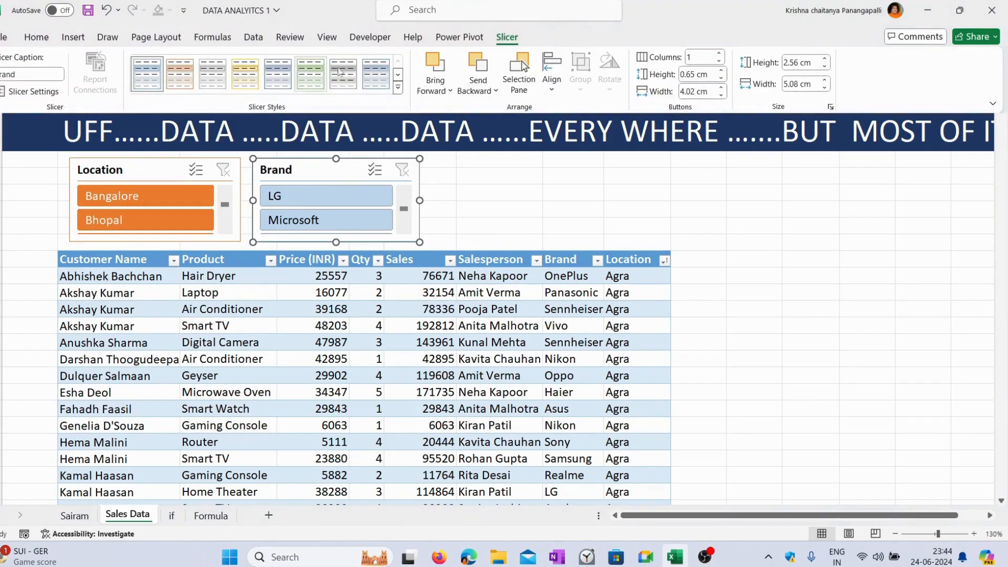
{"action": "left_click", "coordinate": [398, 89]}
{"action": "left_click", "coordinate": [237, 166]}
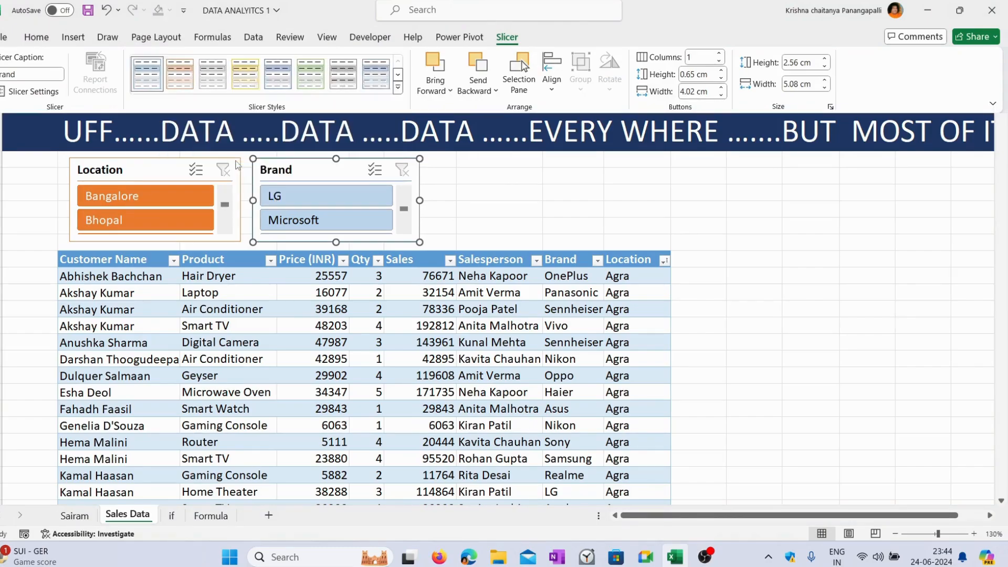
{"action": "left_click", "coordinate": [310, 74]}
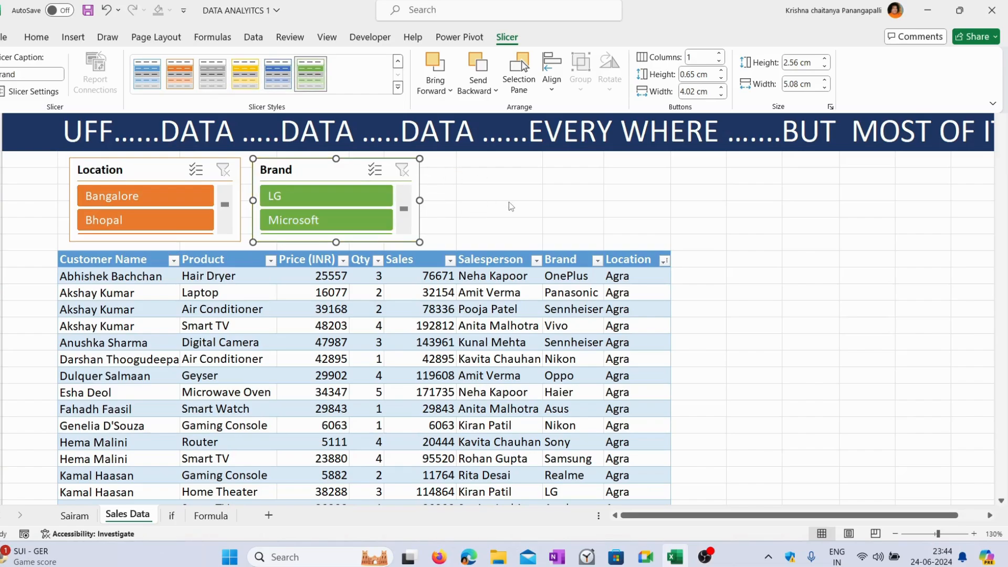
{"action": "left_click", "coordinate": [551, 191]}
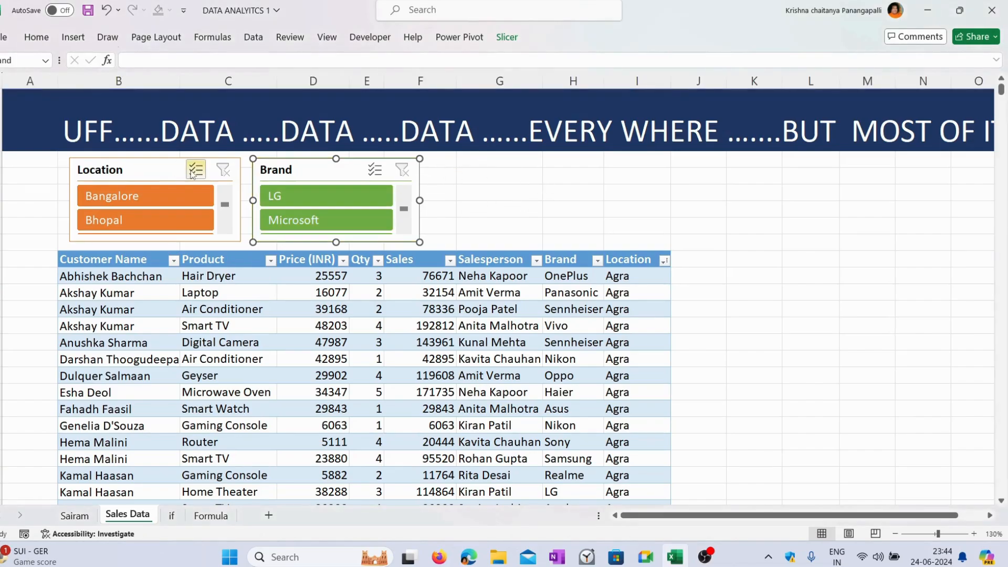
- Set the Location slicer's buttons to 2 columns
{"action": "left_click", "coordinate": [166, 169]}
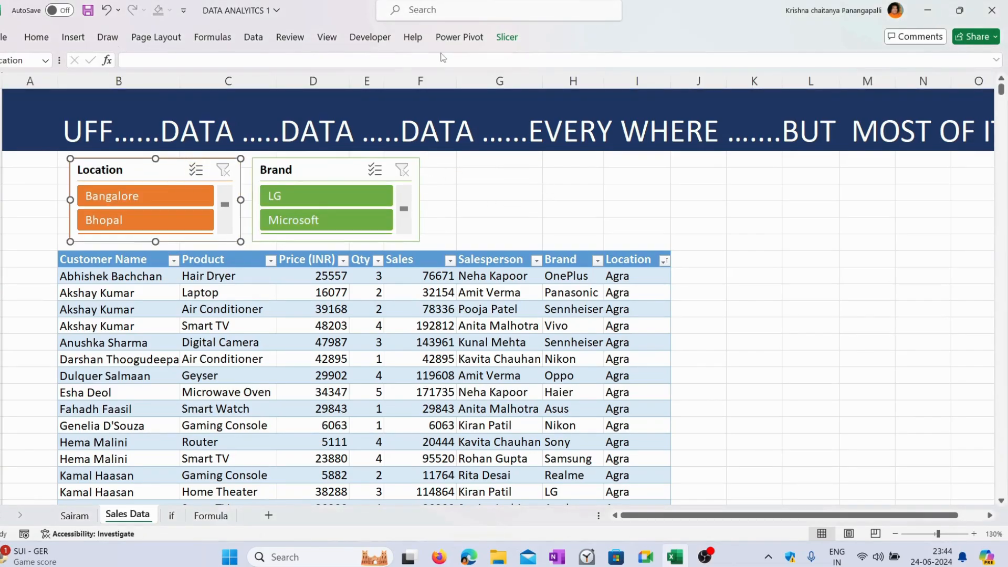
{"action": "left_click", "coordinate": [159, 202], "text": "ctrl"}
{"action": "left_click", "coordinate": [512, 39]}
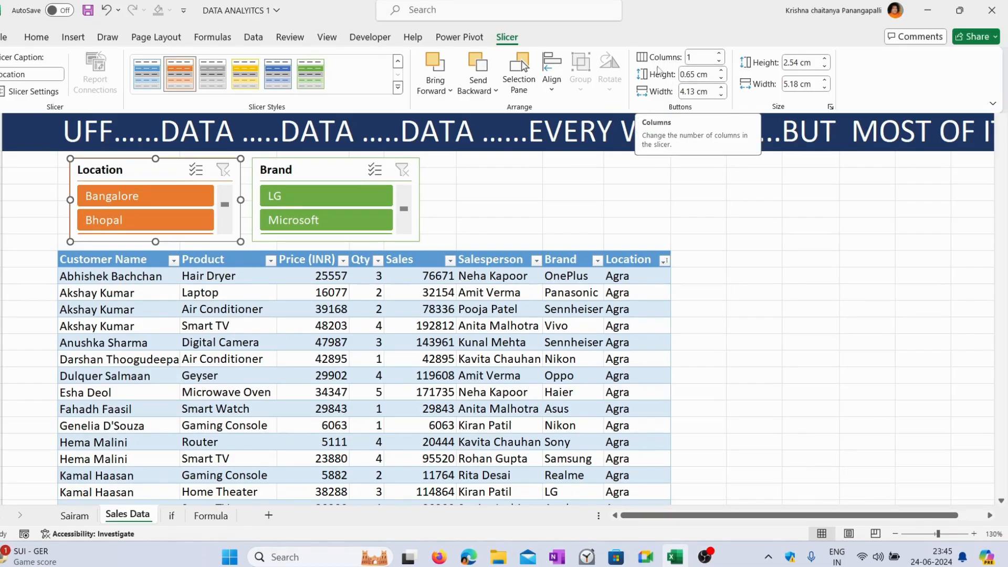
{"action": "left_click", "coordinate": [698, 56]}
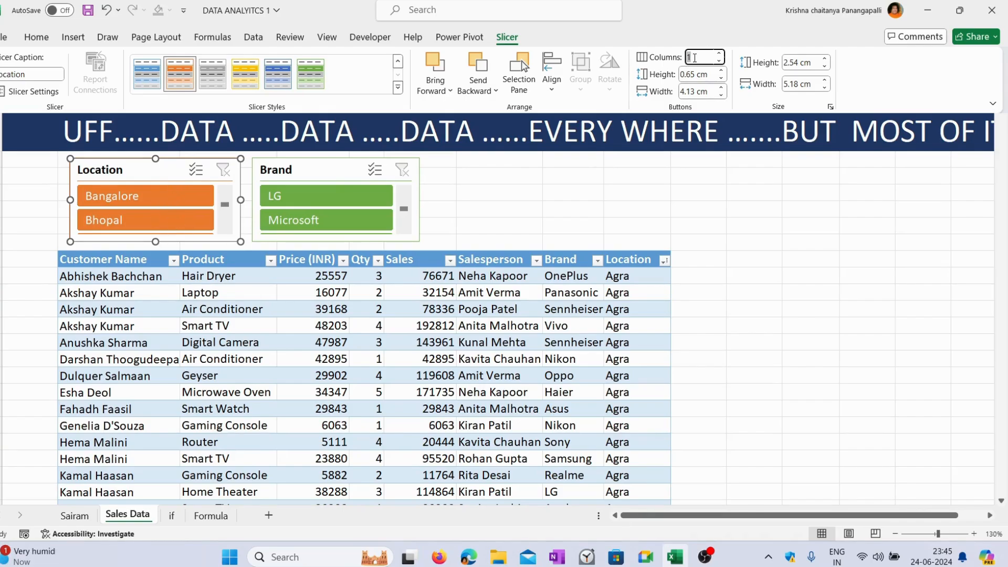
{"action": "type", "text": "2"}
{"action": "key", "text": "Return"}
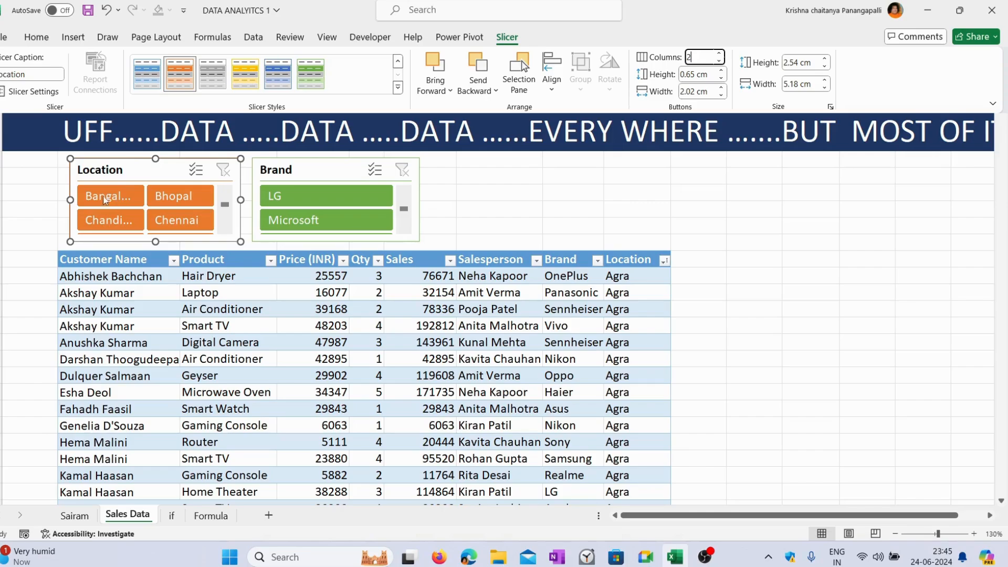
- Widen the Location slicer to fit the full city names and move it to the other side of the Brand slicer
{"action": "left_click", "coordinate": [34, 199]}
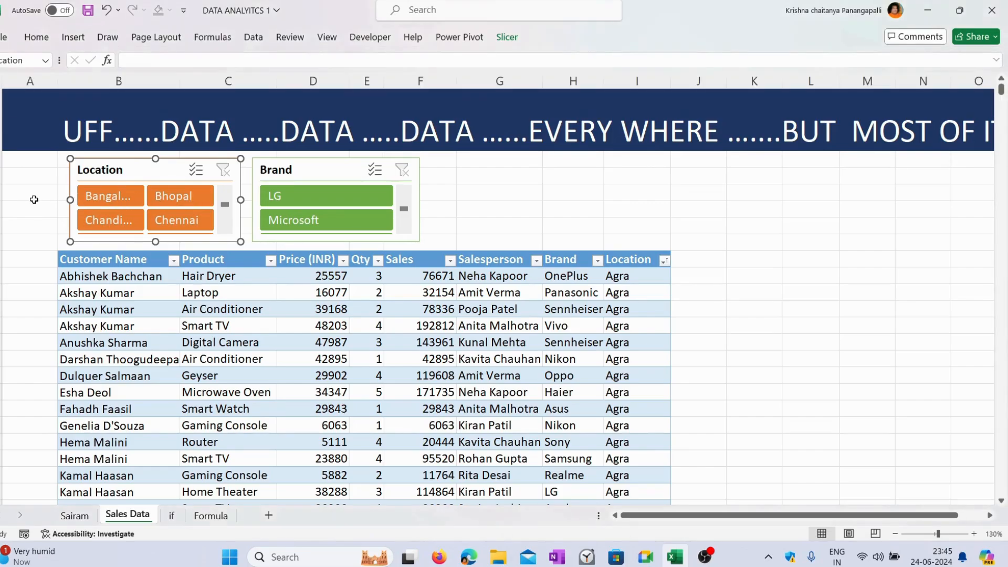
{"action": "left_click_drag", "start_coordinate": [69, 201], "coordinate": [23, 200]}
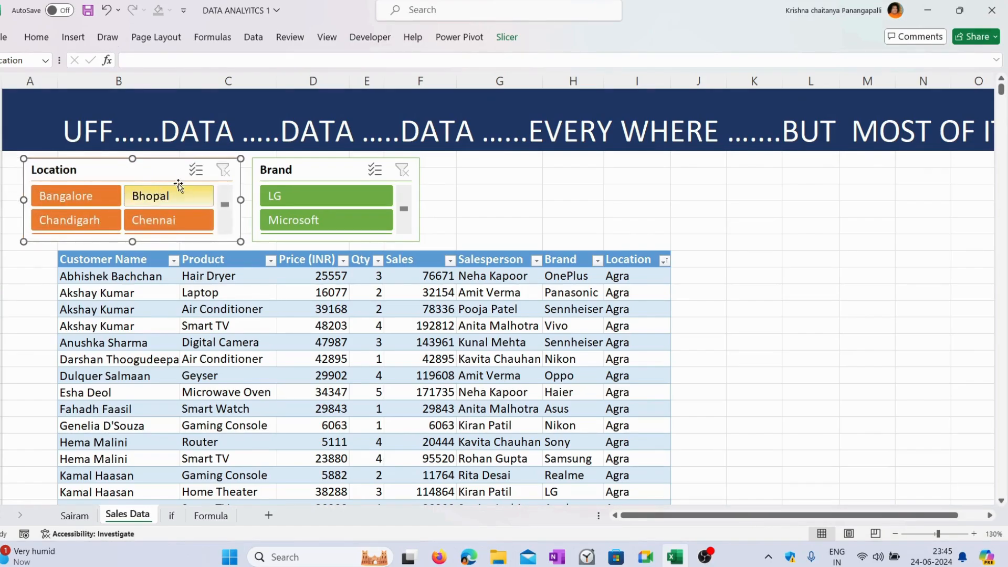
{"action": "left_click_drag", "start_coordinate": [180, 169], "coordinate": [613, 173]}
{"action": "left_click", "coordinate": [324, 169]}
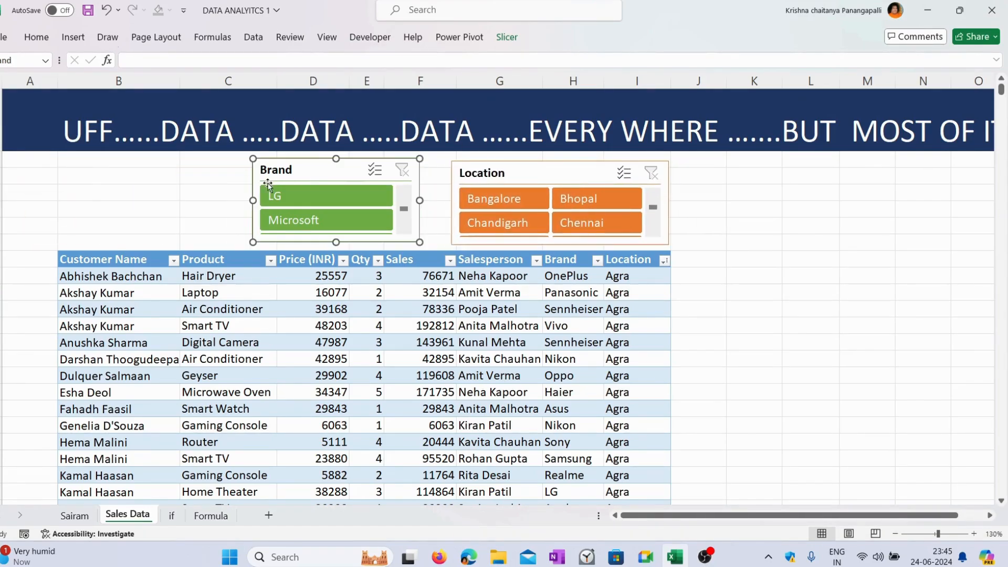
- Widen the Brand slicer to about 7.61 cm and set its buttons to 2 columns
{"action": "left_click_drag", "start_coordinate": [253, 200], "coordinate": [165, 203]}
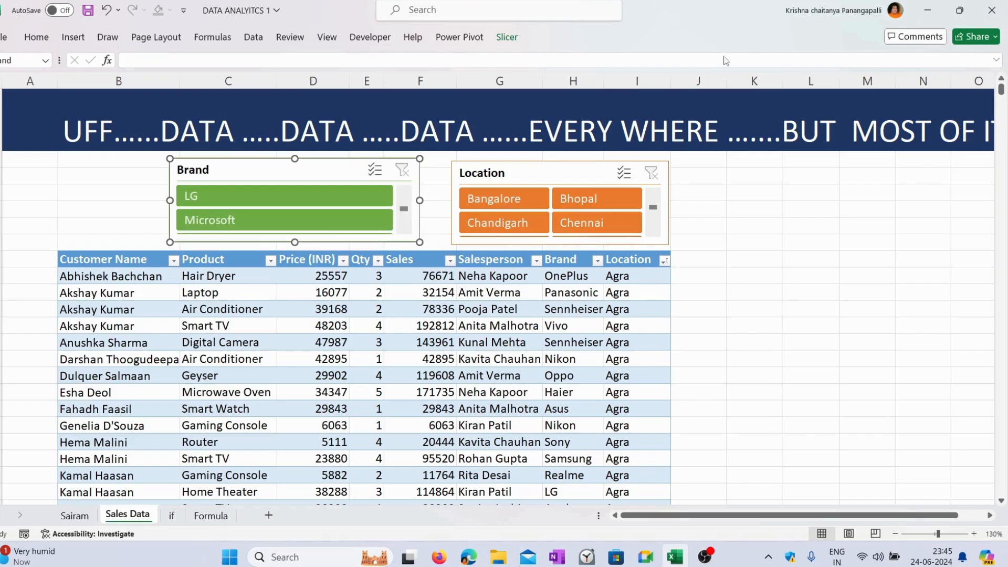
{"action": "left_click", "coordinate": [512, 45]}
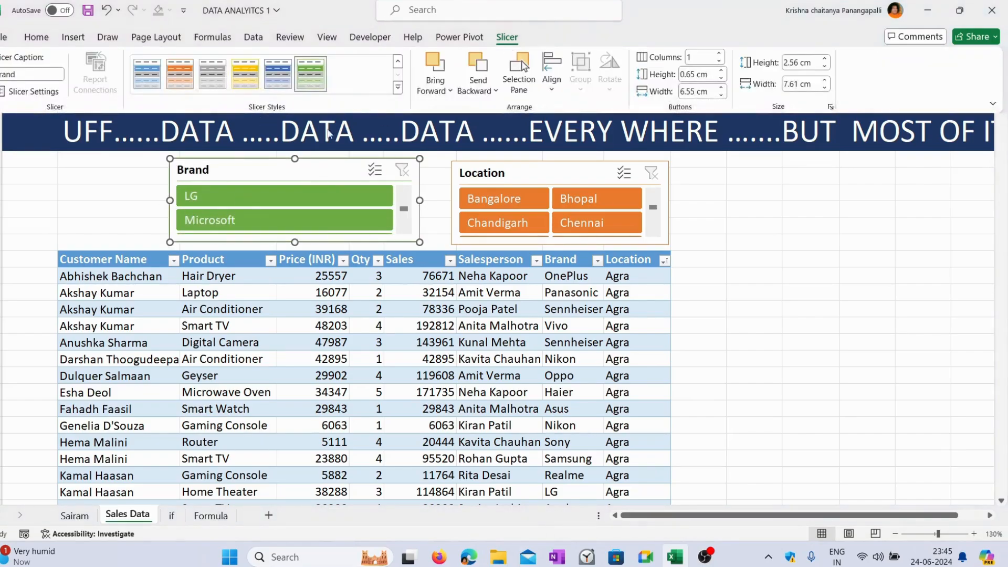
{"action": "left_click", "coordinate": [703, 59]}
{"action": "key", "text": "Return"}
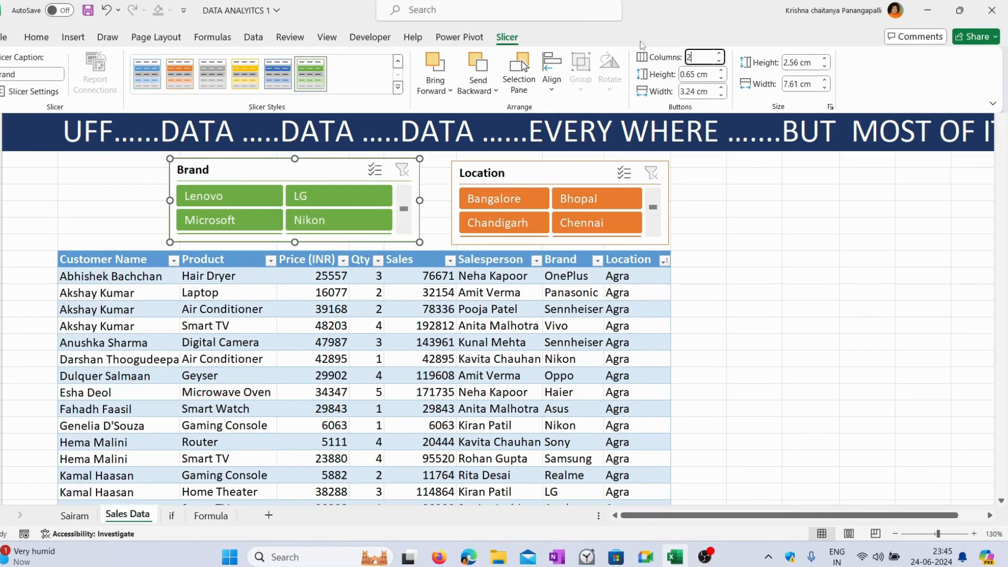
- Look through the brand buttons in the Brand slicer and the city buttons in the Location slicer
{"action": "left_click", "coordinate": [404, 227]}
{"action": "left_click", "coordinate": [405, 227]}
{"action": "left_click", "coordinate": [405, 227]}
{"action": "left_click", "coordinate": [404, 228]}
{"action": "left_click", "coordinate": [404, 228]}
{"action": "left_click", "coordinate": [405, 227]}
{"action": "left_click", "coordinate": [405, 228]}
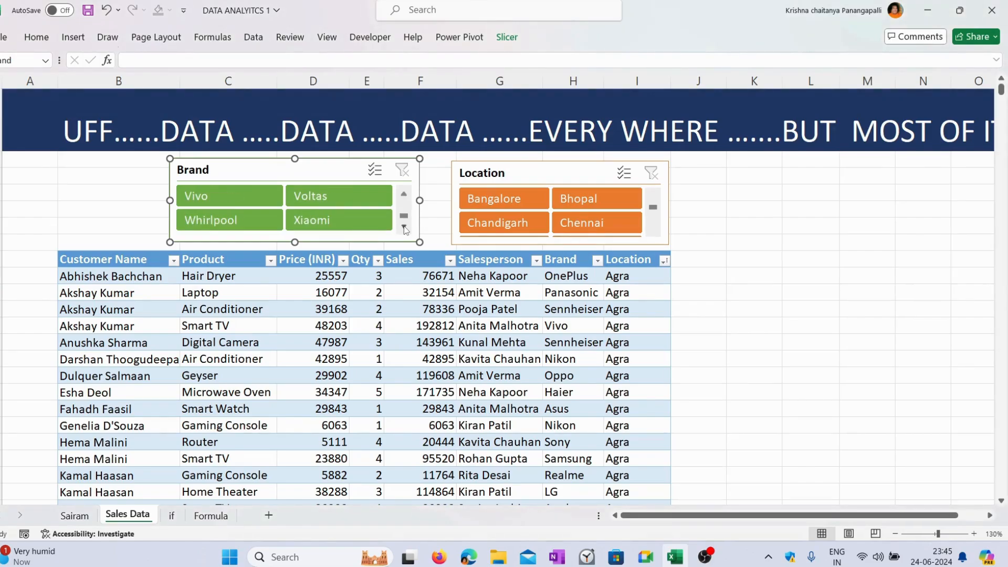
{"action": "left_click", "coordinate": [404, 194]}
{"action": "left_click", "coordinate": [404, 195]}
{"action": "left_click", "coordinate": [405, 194]}
{"action": "left_click", "coordinate": [404, 194]}
{"action": "left_click", "coordinate": [404, 195]}
{"action": "left_click", "coordinate": [404, 194]}
{"action": "left_click", "coordinate": [404, 194]}
{"action": "left_click", "coordinate": [653, 230]}
{"action": "left_click", "coordinate": [652, 229]}
{"action": "left_click", "coordinate": [653, 229]}
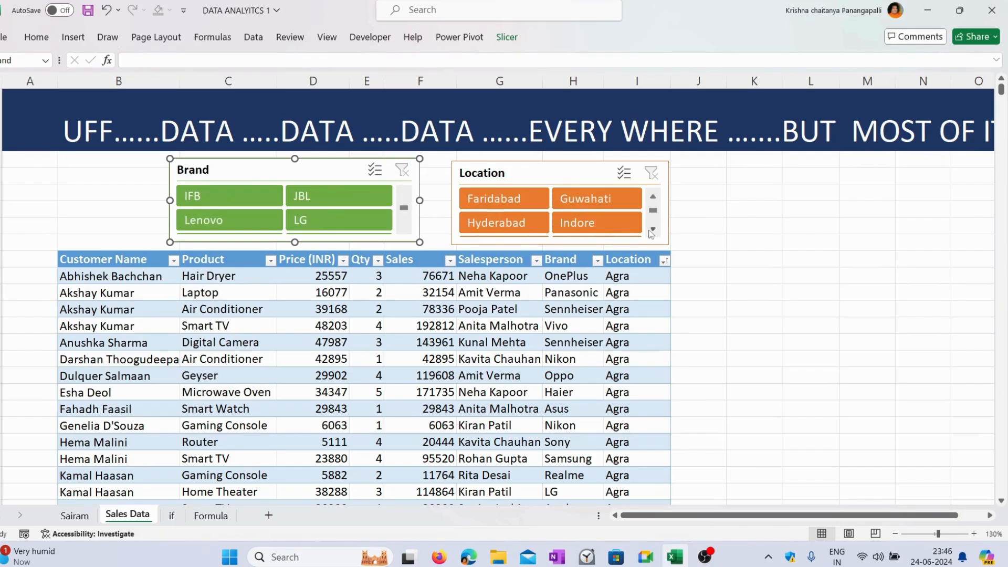
- Filter the table to location Hyderabad and brand Philips with the slicers, and clear both filters
{"action": "left_click", "coordinate": [509, 221]}
{"action": "scroll", "coordinate": [329, 194], "scroll_direction": "down", "scroll_amount": 2}
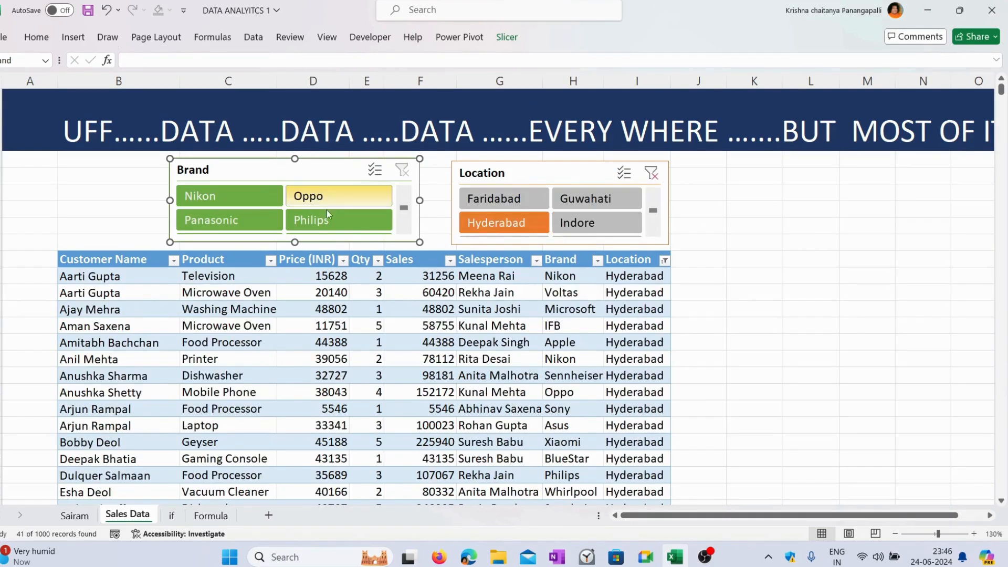
{"action": "left_click", "coordinate": [326, 213]}
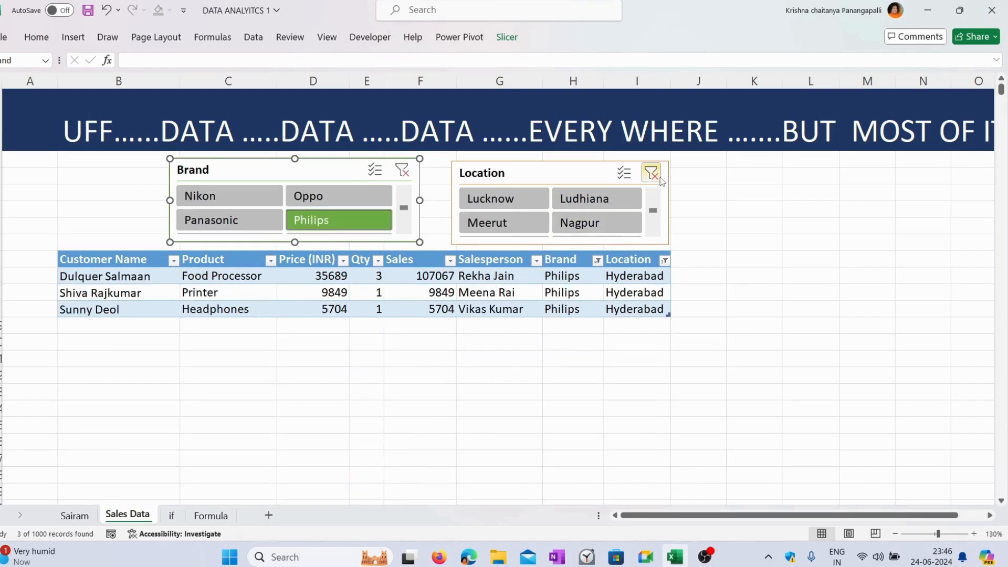
{"action": "left_click", "coordinate": [658, 177]}
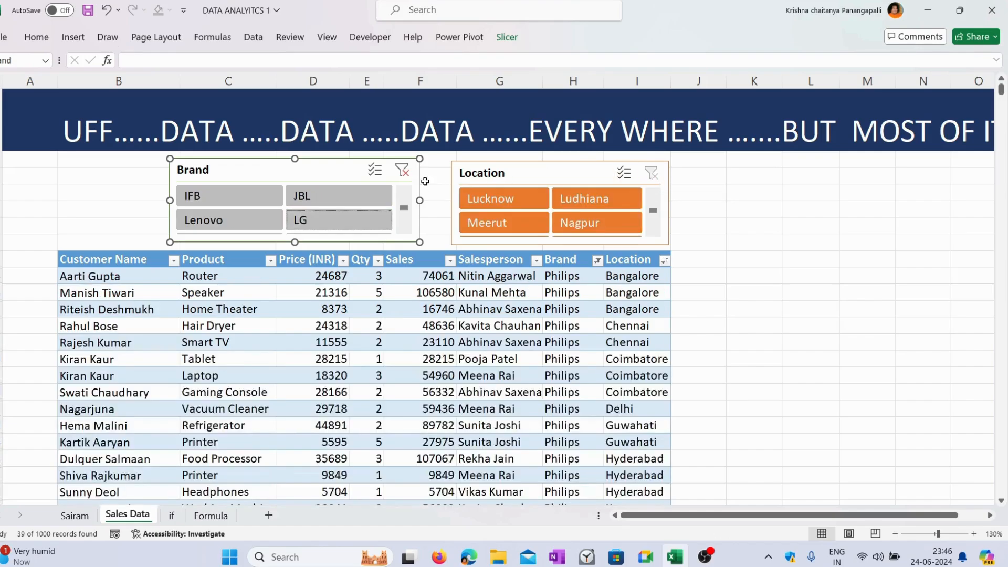
{"action": "left_click", "coordinate": [402, 169]}
- Move the Brand slicer beside the table's Location column, place the Location slicer beneath it, and make both taller
{"action": "left_click_drag", "start_coordinate": [281, 170], "coordinate": [794, 175]}
{"action": "left_click_drag", "start_coordinate": [810, 247], "coordinate": [810, 332]}
{"action": "left_click_drag", "start_coordinate": [582, 174], "coordinate": [803, 355]}
{"action": "left_click_drag", "start_coordinate": [807, 429], "coordinate": [808, 474]}
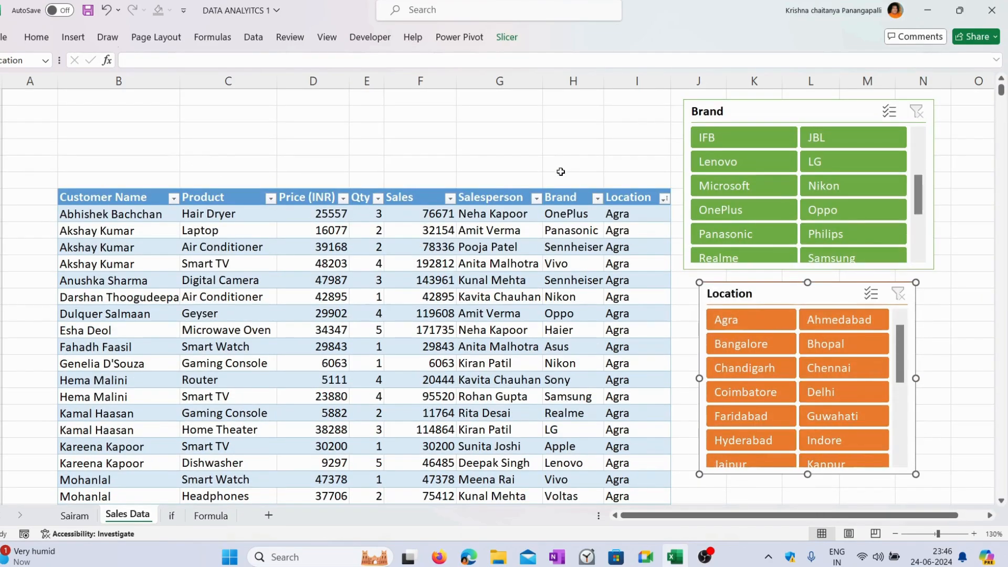
- Delete five blank rows between the heading banner and the sales table
{"action": "left_click", "coordinate": [561, 131]}
{"action": "scroll", "coordinate": [567, 202], "scroll_direction": "up", "scroll_amount": 2}
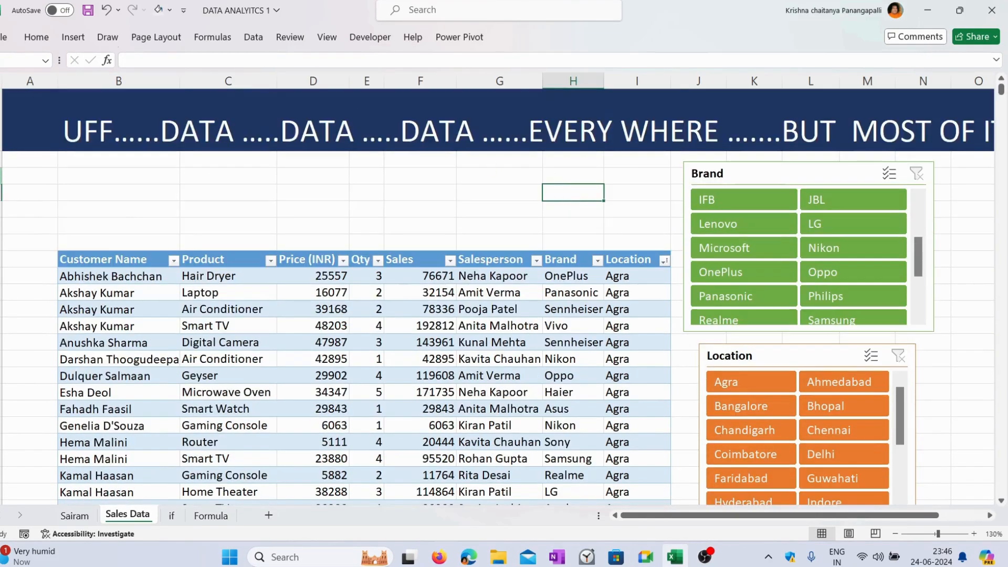
{"action": "left_click", "coordinate": [1, 176]}
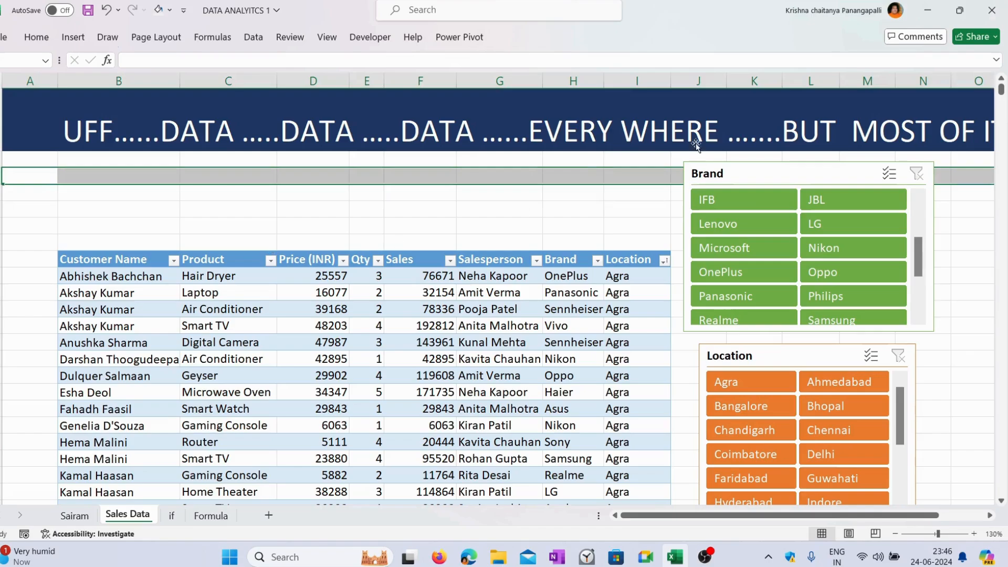
{"action": "left_click", "coordinate": [39, 36]}
{"action": "left_click", "coordinate": [744, 64]}
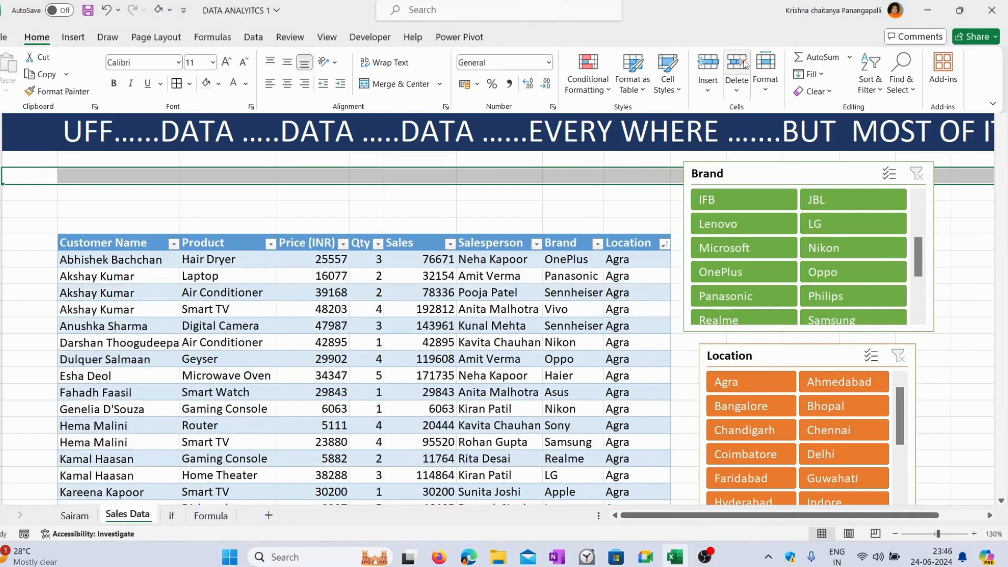
{"action": "left_click", "coordinate": [745, 64]}
{"action": "left_click", "coordinate": [745, 64]}
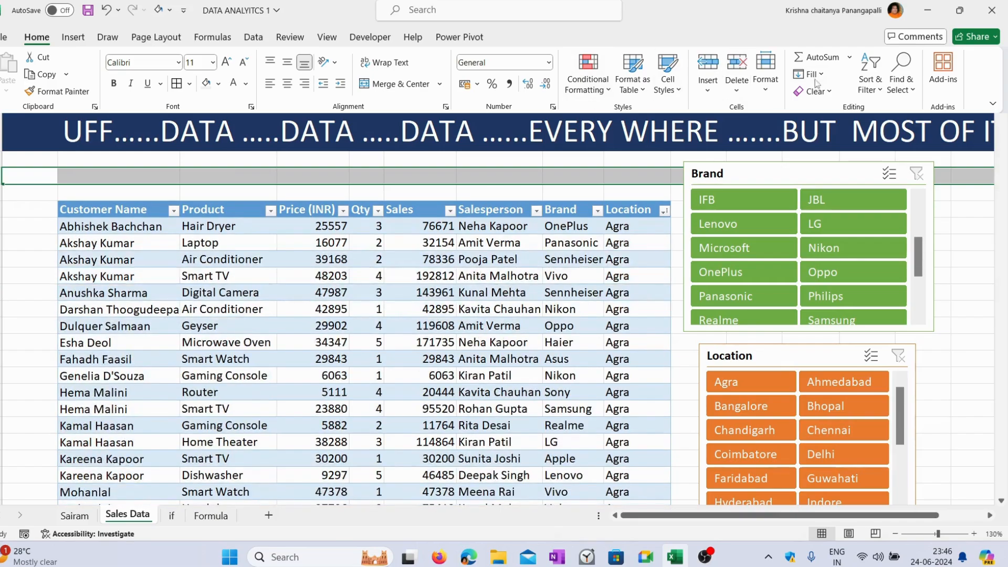
{"action": "left_click", "coordinate": [740, 68]}
{"action": "left_click", "coordinate": [741, 68]}
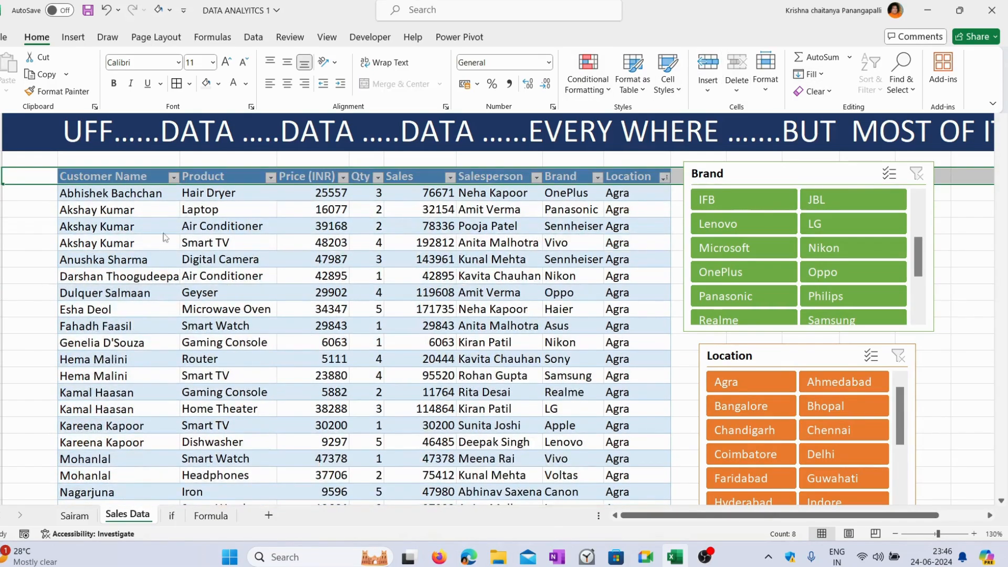
- Line up the Brand and Location slicers beside the table and widen the Location slicer to about the Brand slicer's width
{"action": "left_click", "coordinate": [778, 176]}
{"action": "left_click_drag", "start_coordinate": [794, 173], "coordinate": [791, 170]}
{"action": "left_click", "coordinate": [797, 355]}
{"action": "left_click_drag", "start_coordinate": [797, 355], "coordinate": [780, 353]}
{"action": "left_click_drag", "start_coordinate": [898, 438], "coordinate": [936, 432]}
{"action": "left_click", "coordinate": [964, 260]}
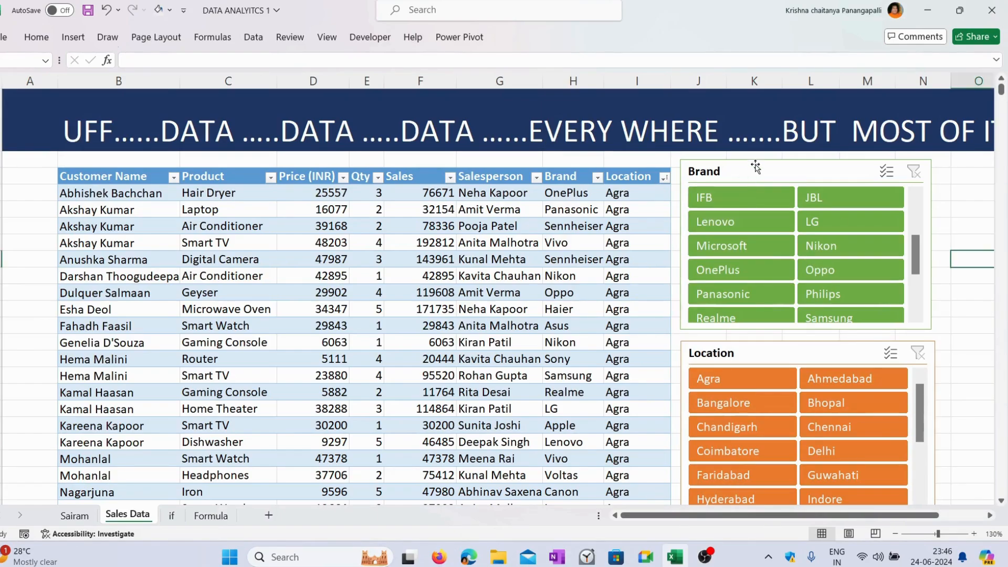
- Filter the table to brand Microsoft and location Chennai with the slicers
{"action": "left_click", "coordinate": [759, 251]}
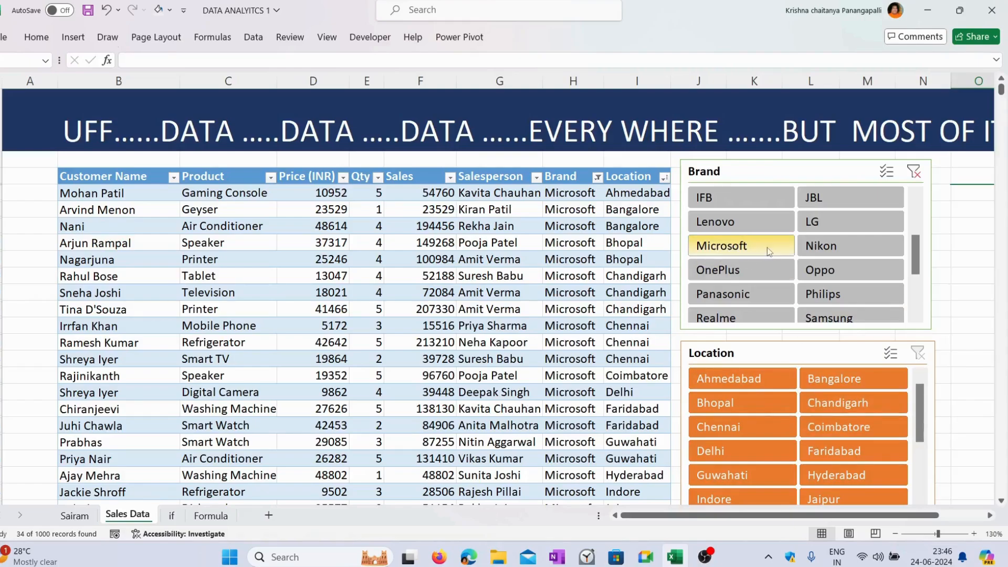
{"action": "left_click", "coordinate": [765, 428]}
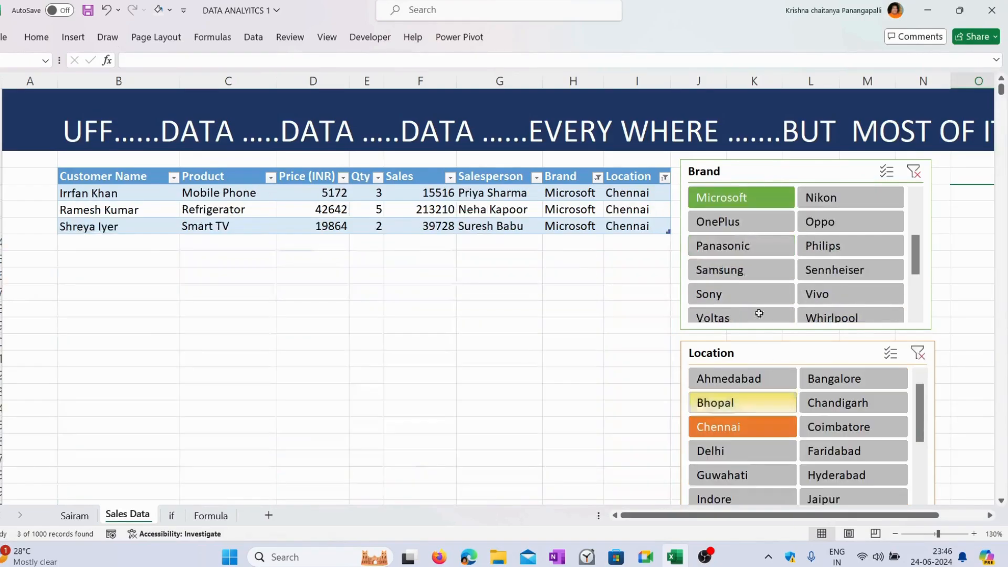